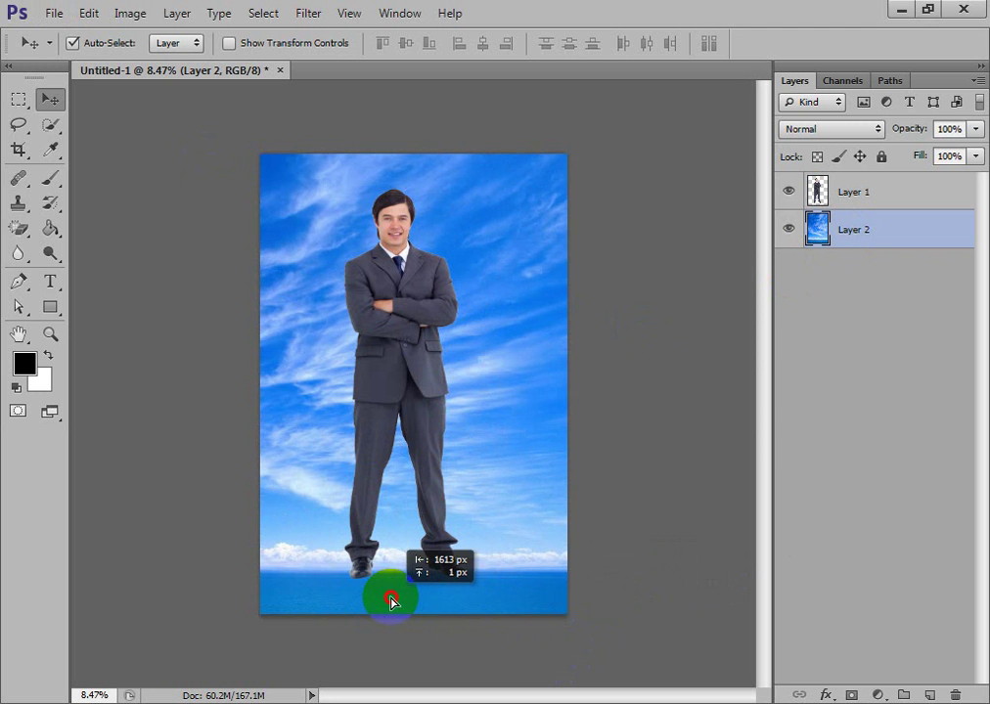
- Reposition the man over the sky background until his lower legs extend past the canvas's lower edge, and select Layer 2
drag(446, 540, 470, 563)
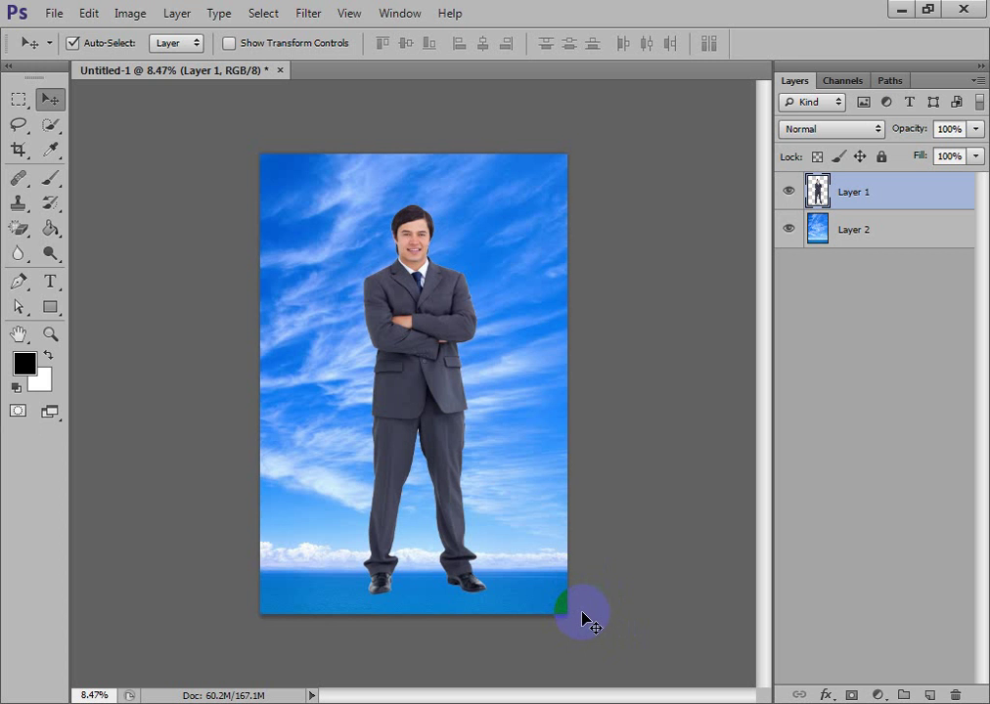
drag(449, 415, 455, 503)
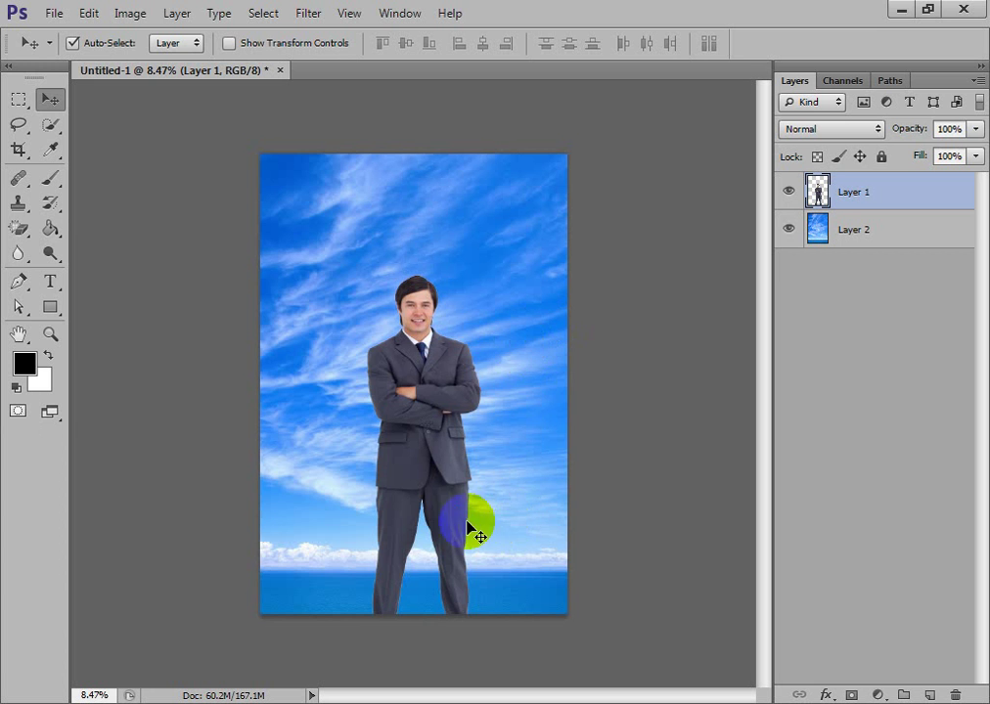
mouse_move(464, 522)
mouse_down()
mouse_move(453, 394)
mouse_move(465, 446)
mouse_up()
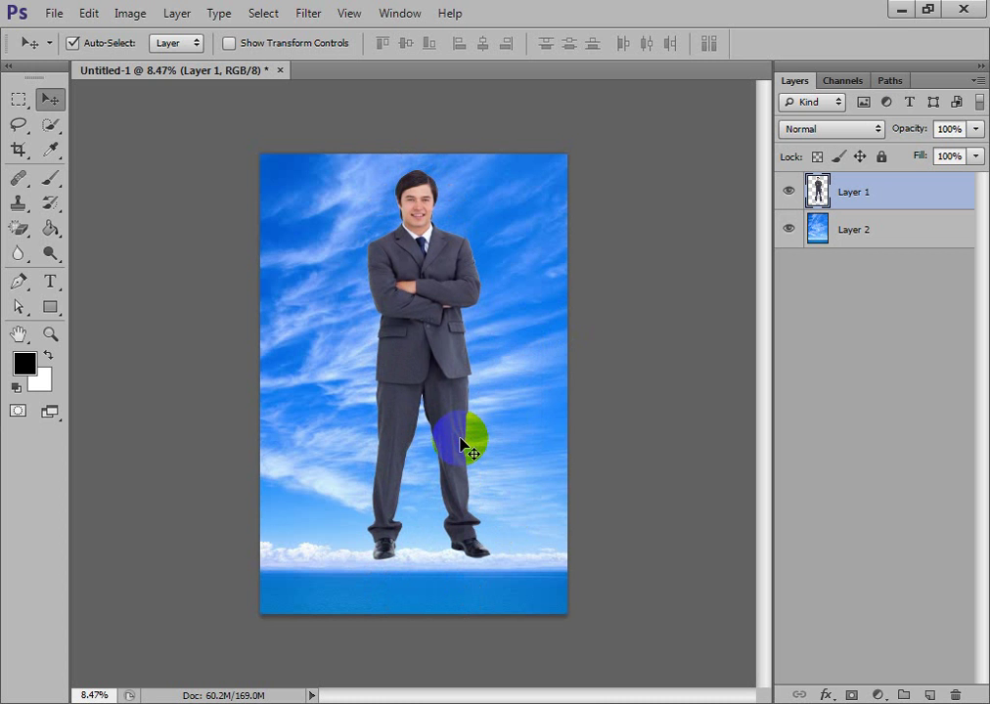
drag(461, 442, 401, 535)
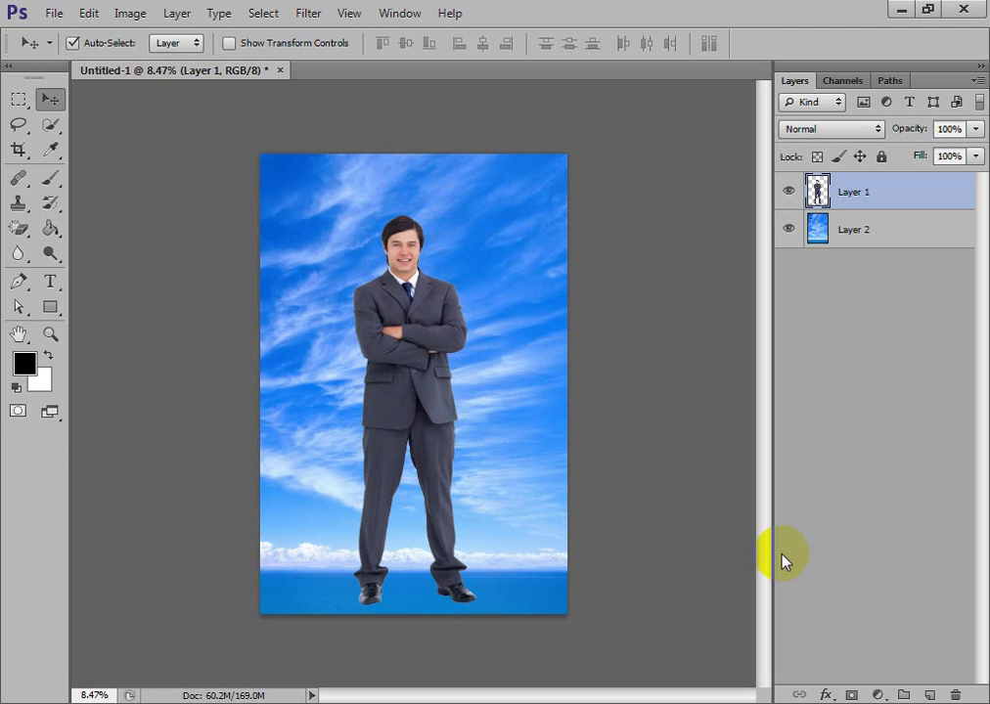
drag(437, 431, 444, 518)
click(519, 579)
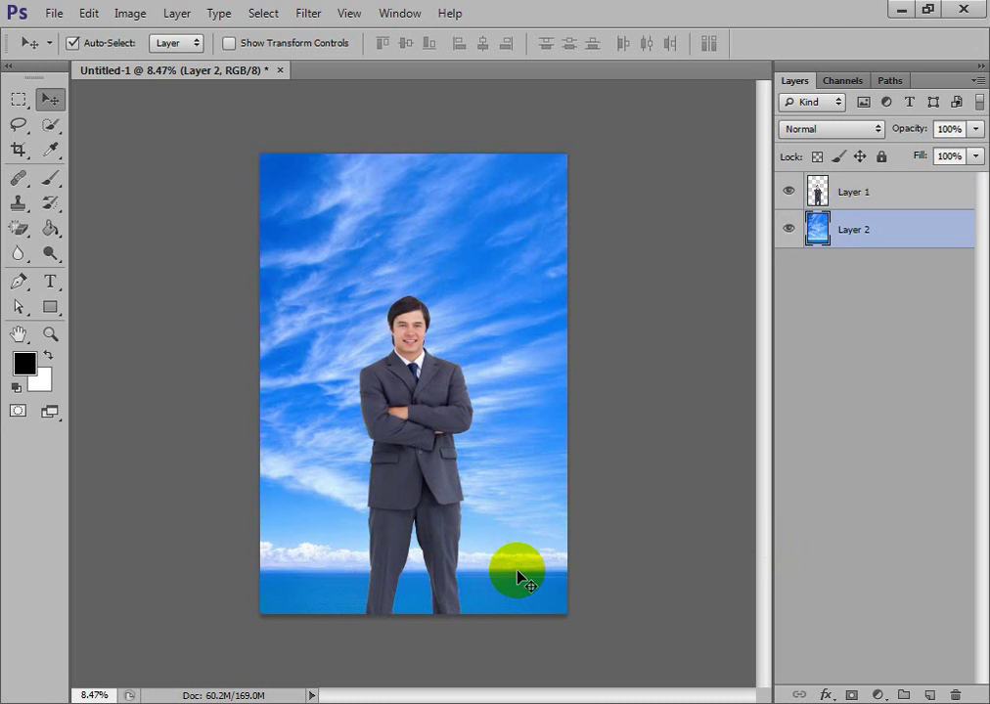
- Cut an elliptical piece out of the man's outer upper arm on Layer 1 using the Elliptical Marquee, and clear the selection
scroll(467, 531, up, 2)
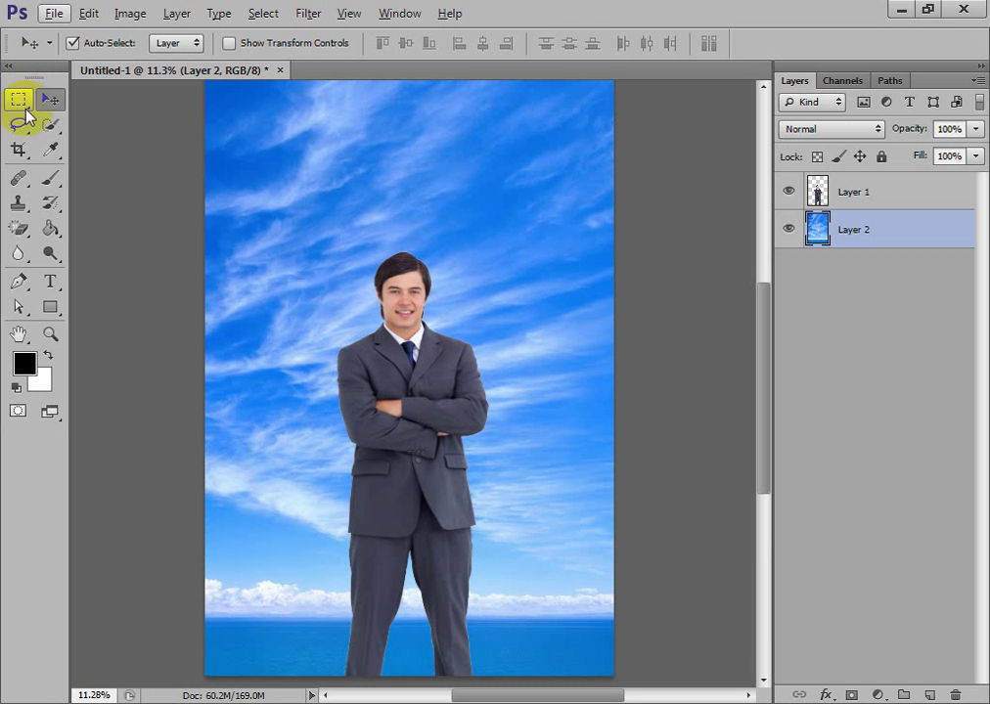
drag(19, 101, 95, 115)
drag(302, 334, 368, 423)
click(865, 192)
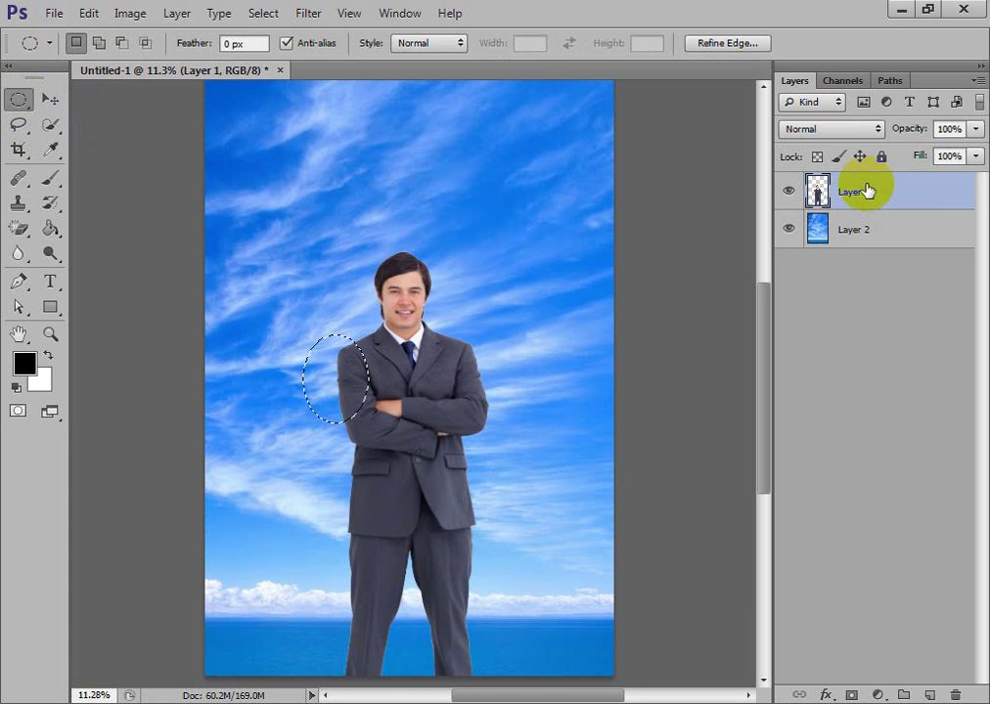
key(ctrl+d)
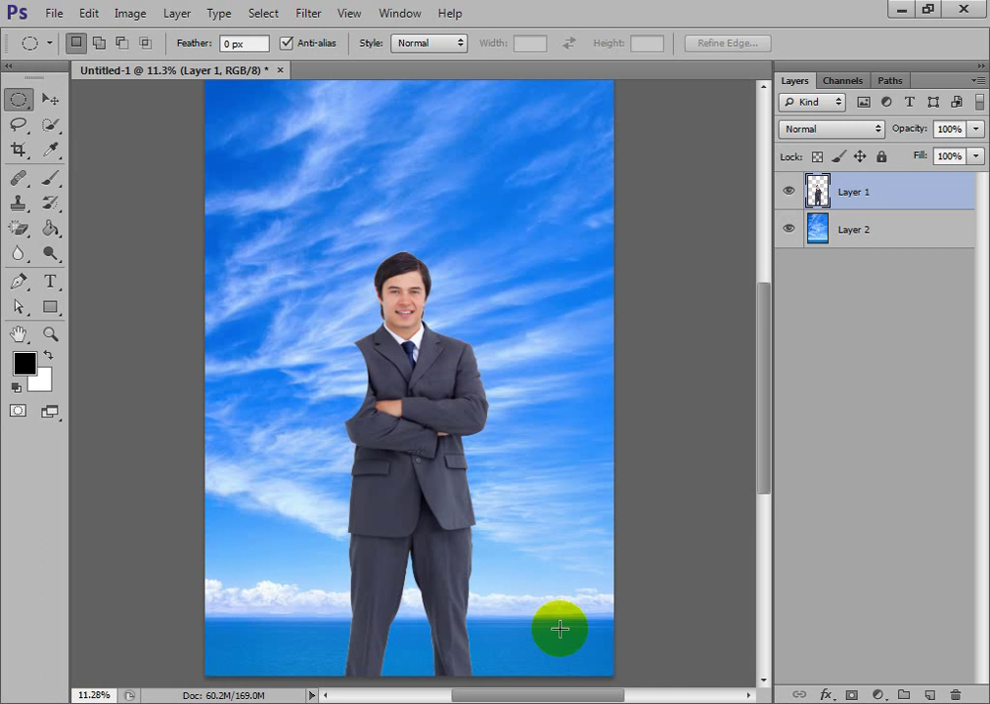
- Move the man to the canvas's left edge so the cut-out arm lies outside the image
click(51, 101)
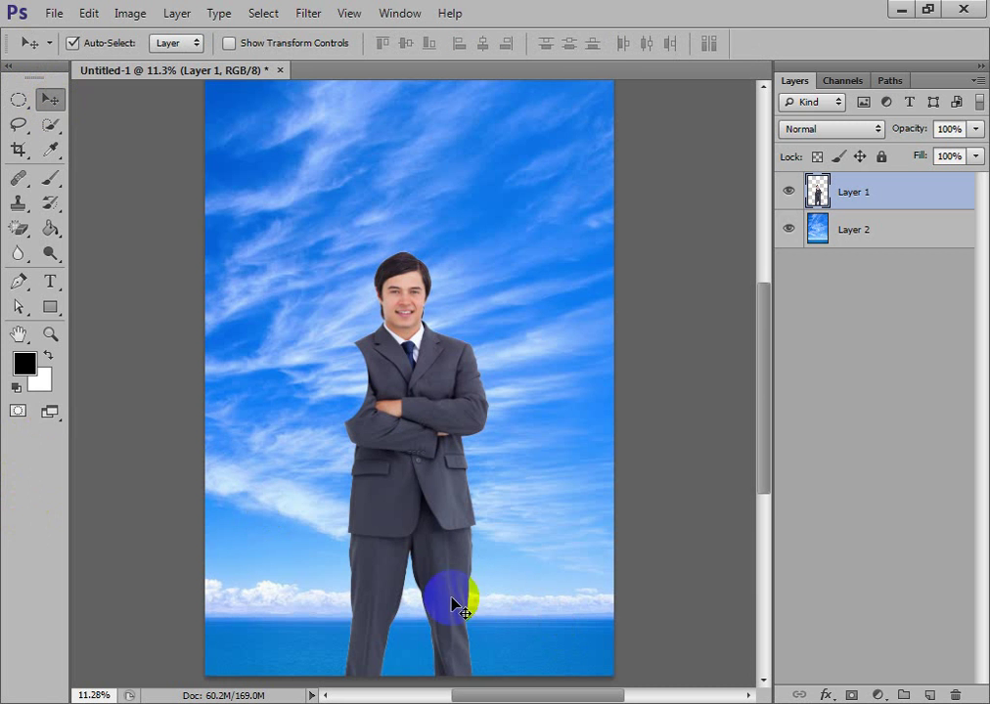
drag(455, 600, 255, 506)
click(601, 611)
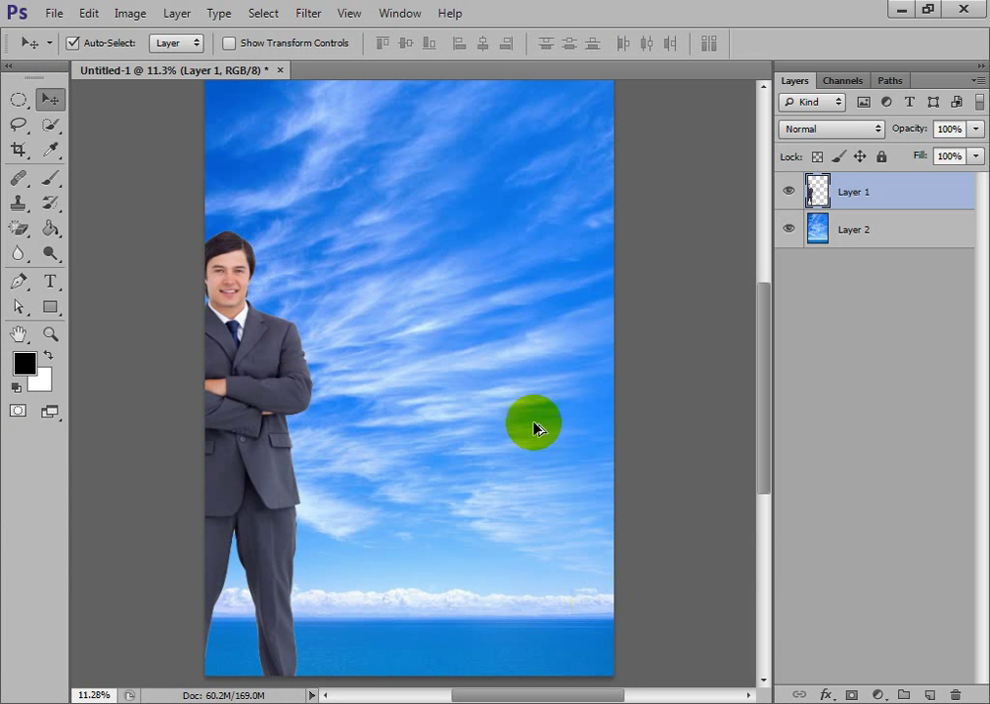
- Fine-tune the man's position along the left canvas edge, keeping the damaged arm hidden and the legs running off the canvas
scroll(536, 434, down, 1)
mouse_move(305, 454)
mouse_down()
mouse_move(404, 450)
mouse_move(309, 462)
mouse_up()
click(381, 479)
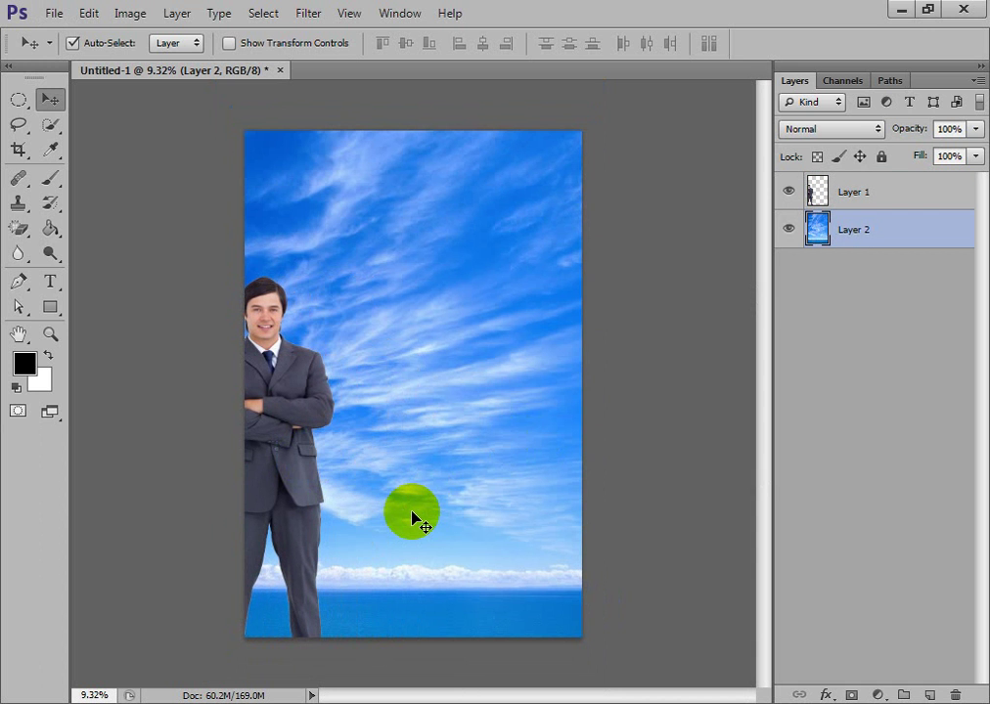
click(550, 284)
click(519, 289)
drag(293, 433, 305, 426)
click(333, 380)
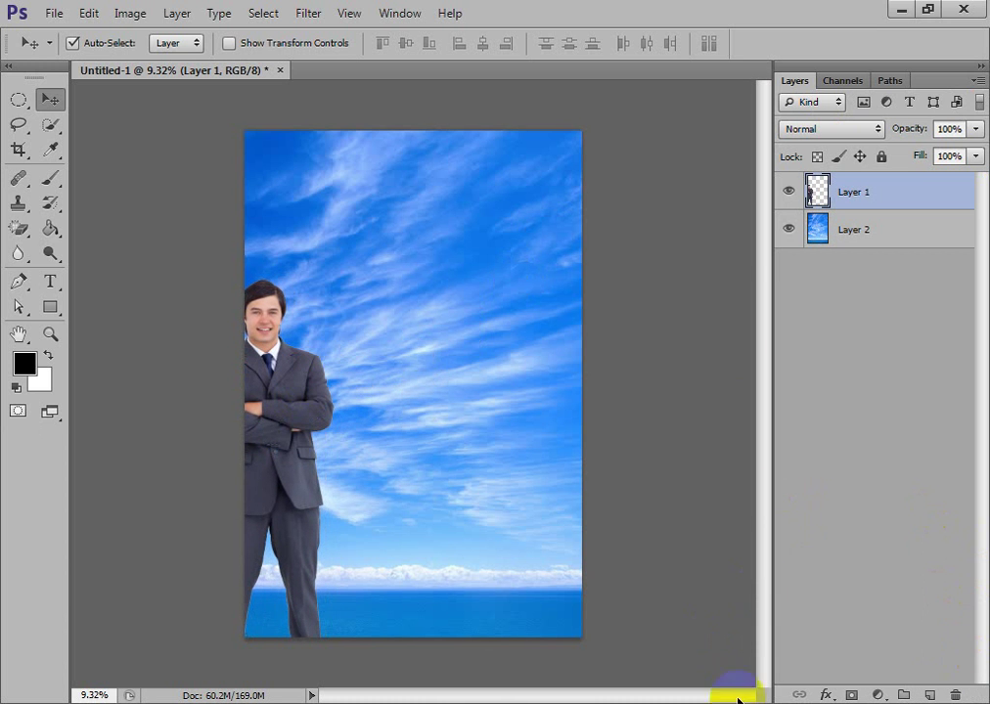
drag(275, 508, 300, 506)
click(283, 392)
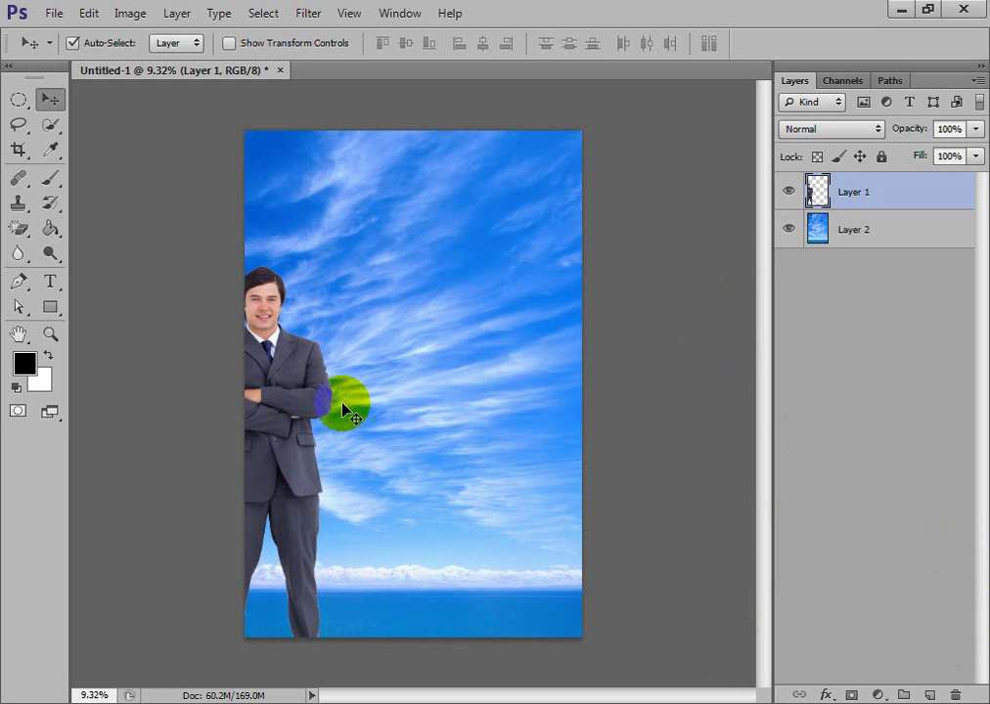
- Delete the sky layer, Layer 2, and shift the man slightly along the left canvas edge
click(342, 409)
key(Delete)
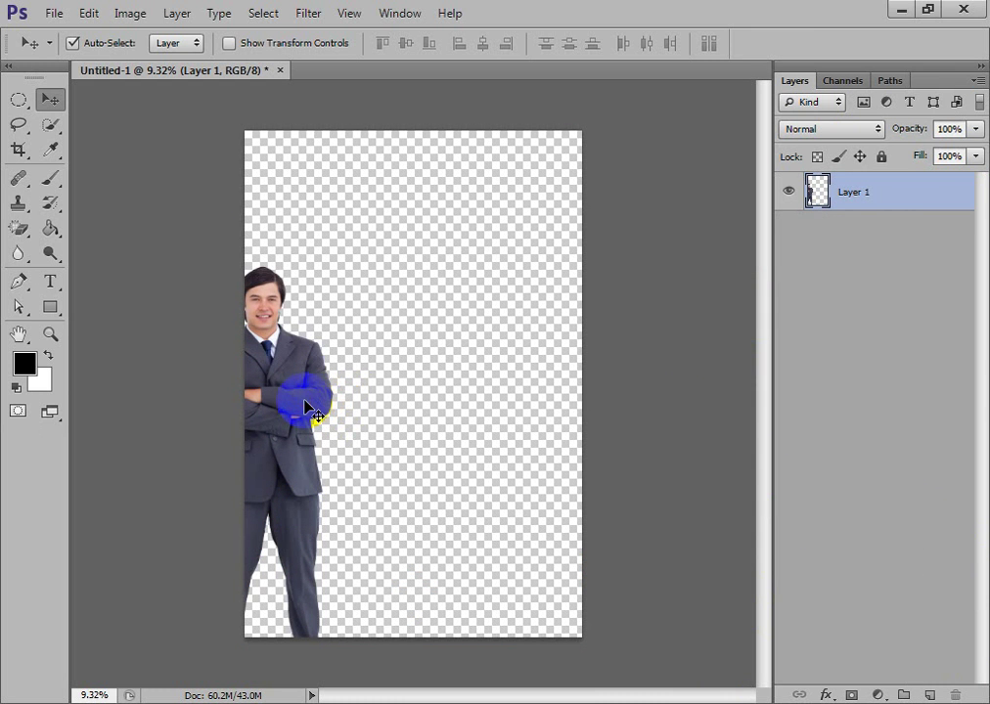
drag(283, 342, 291, 421)
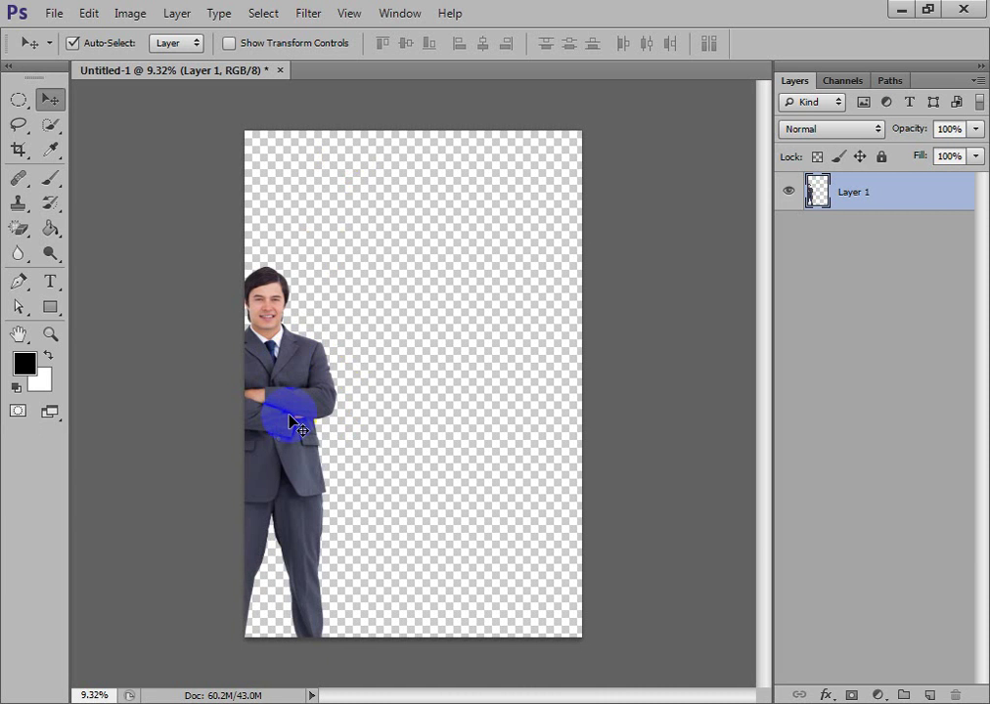
click(301, 446)
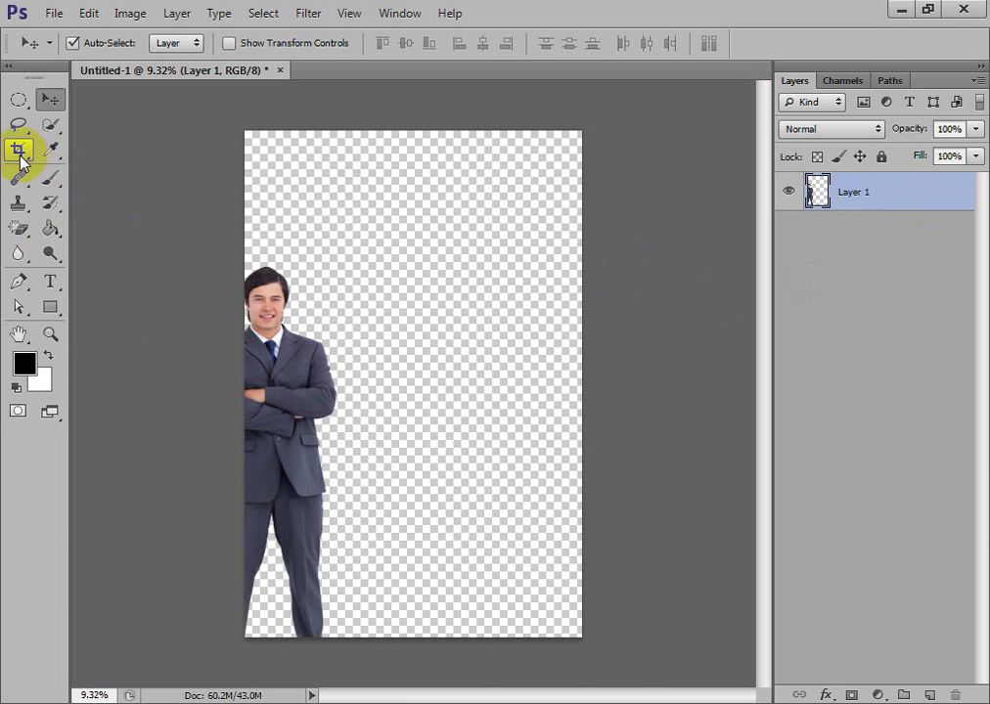
- Activate the Crop tool, switch to the sky image results in Chrome, and open the 4143 × 1482 cloudy sky preview
drag(18, 150, 97, 151)
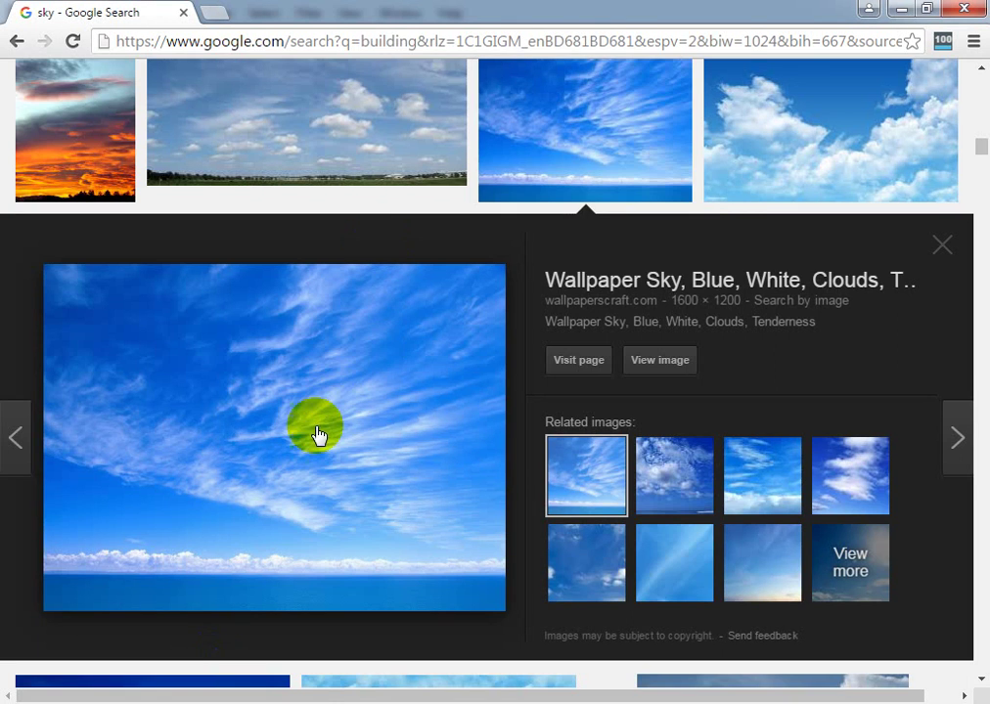
scroll(343, 411, up, 5)
scroll(376, 419, up, 1)
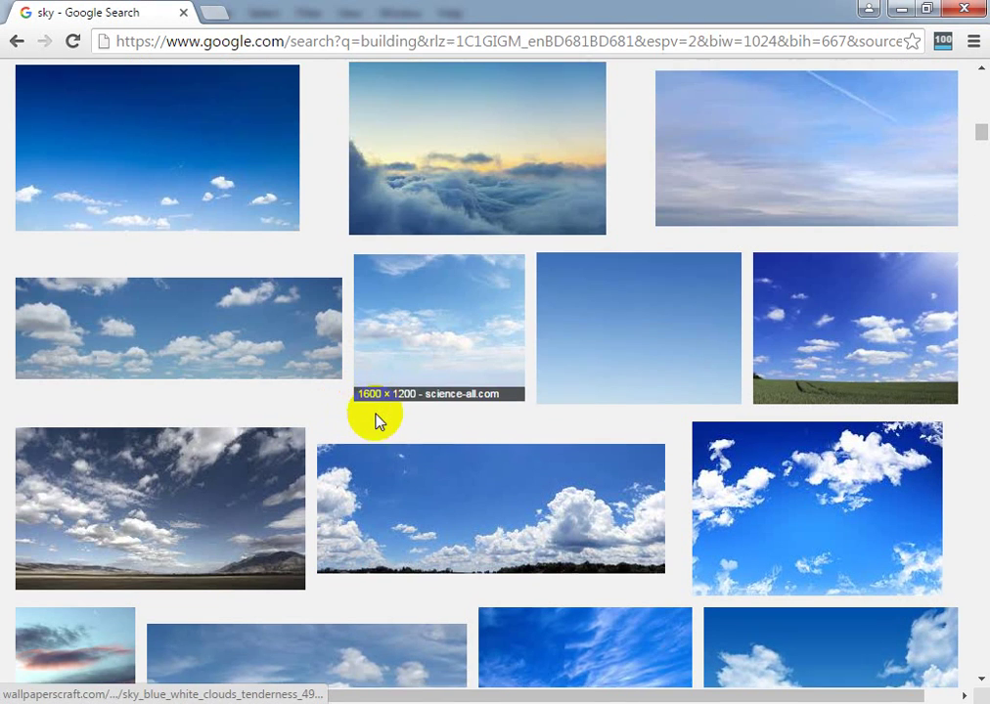
click(381, 425)
right_click(453, 440)
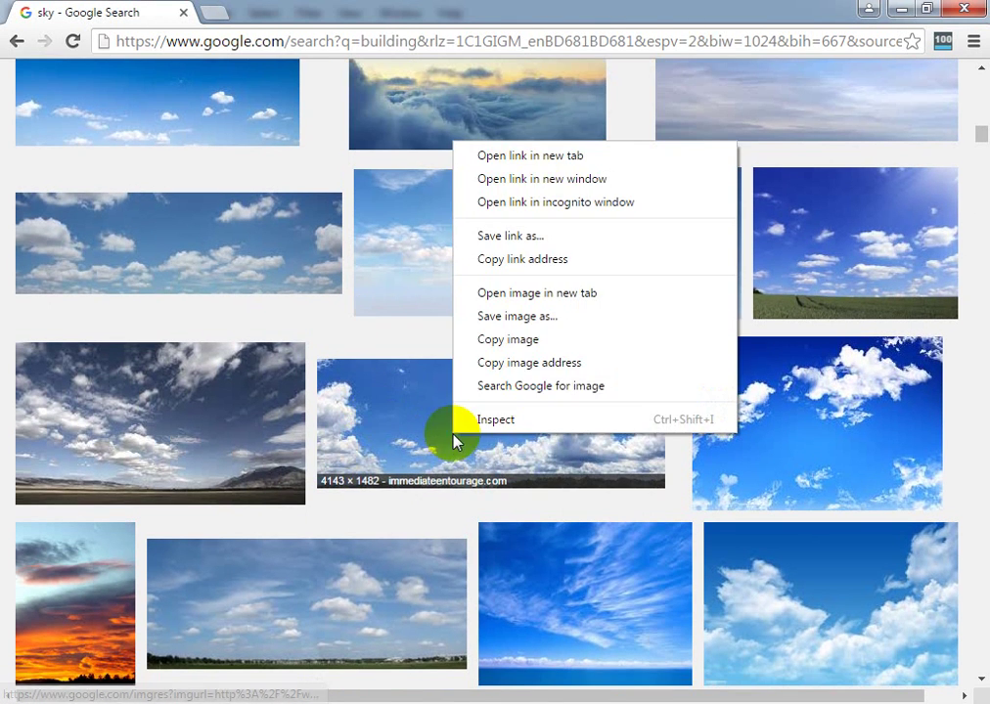
click(551, 341)
click(482, 472)
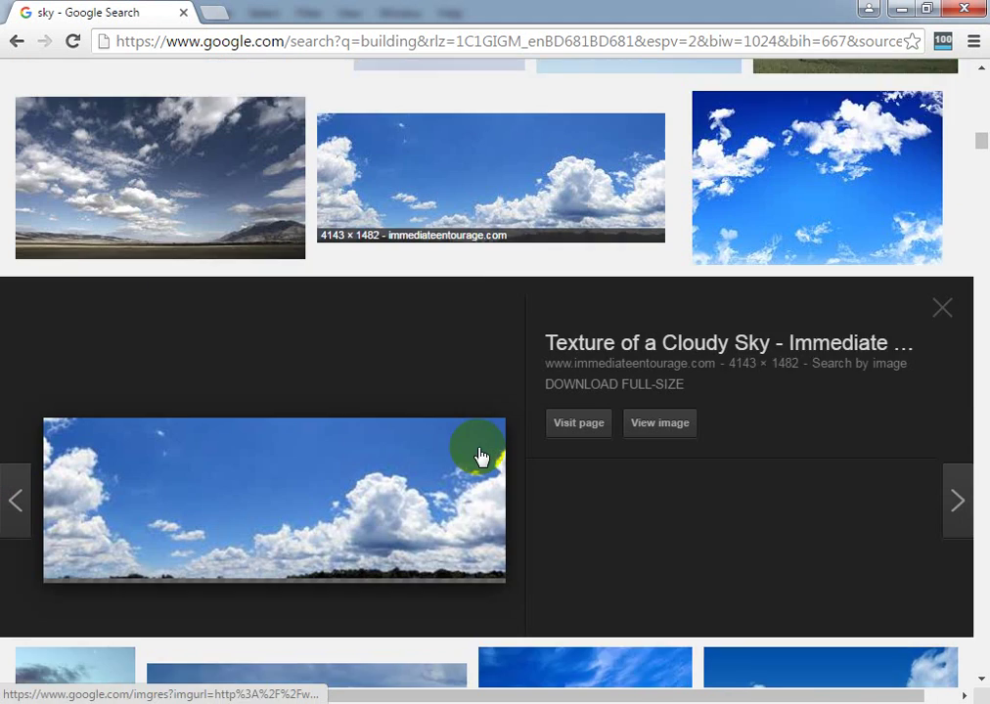
- Look through the other sky pictures and copy the enlarged "Texture of a Cloudy Sky" image
scroll(460, 528, up, 3)
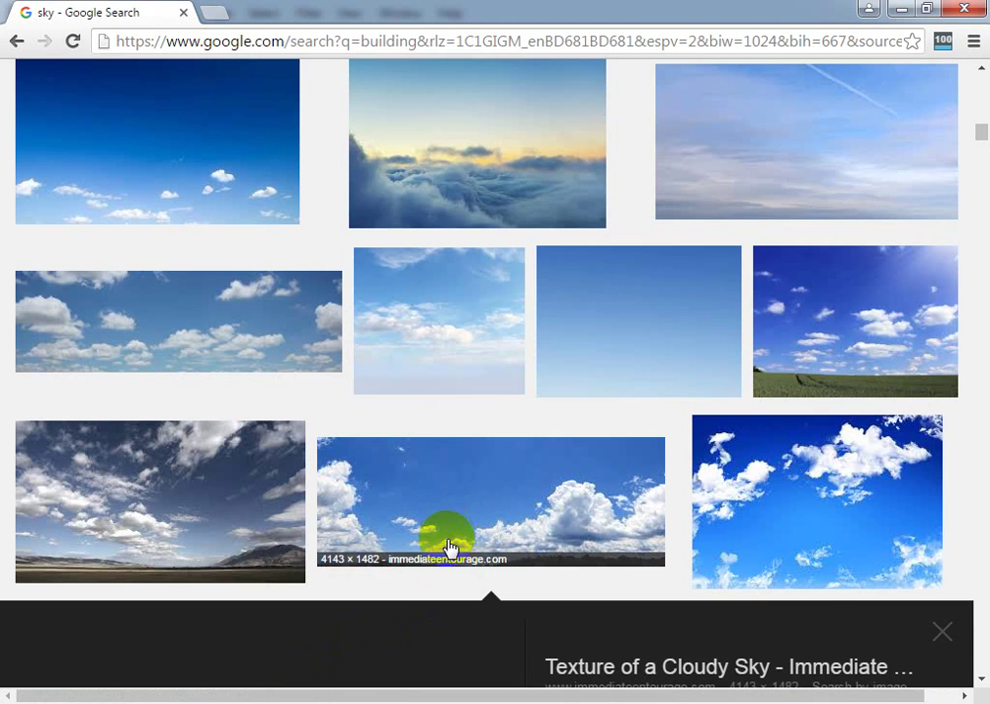
scroll(451, 539, down, 7)
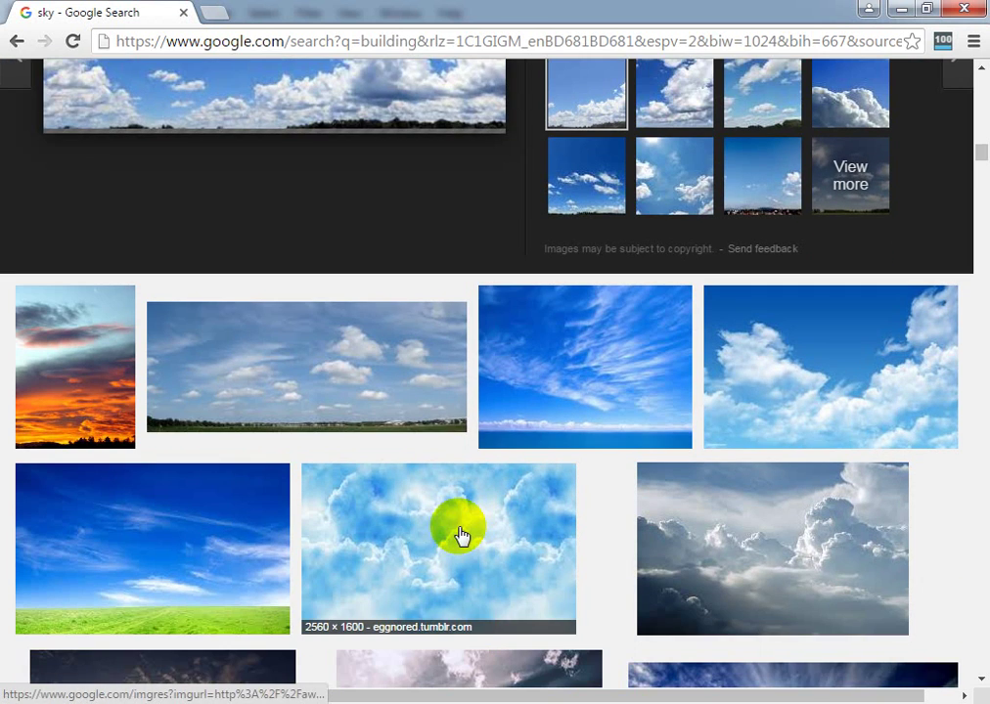
scroll(459, 533, down, 6)
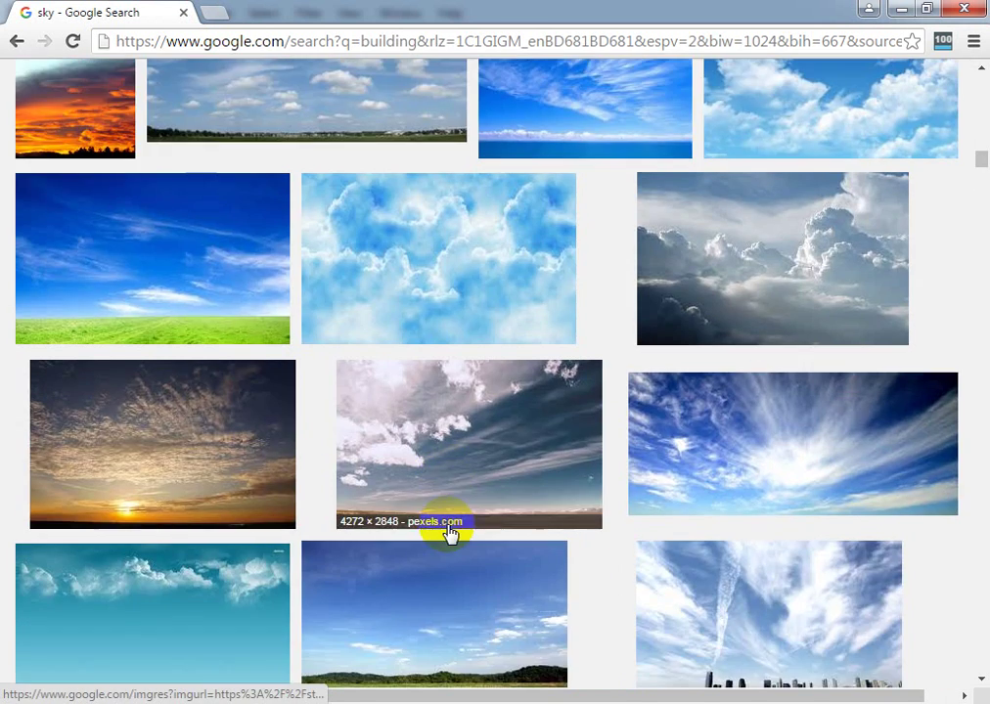
scroll(448, 533, down, 2)
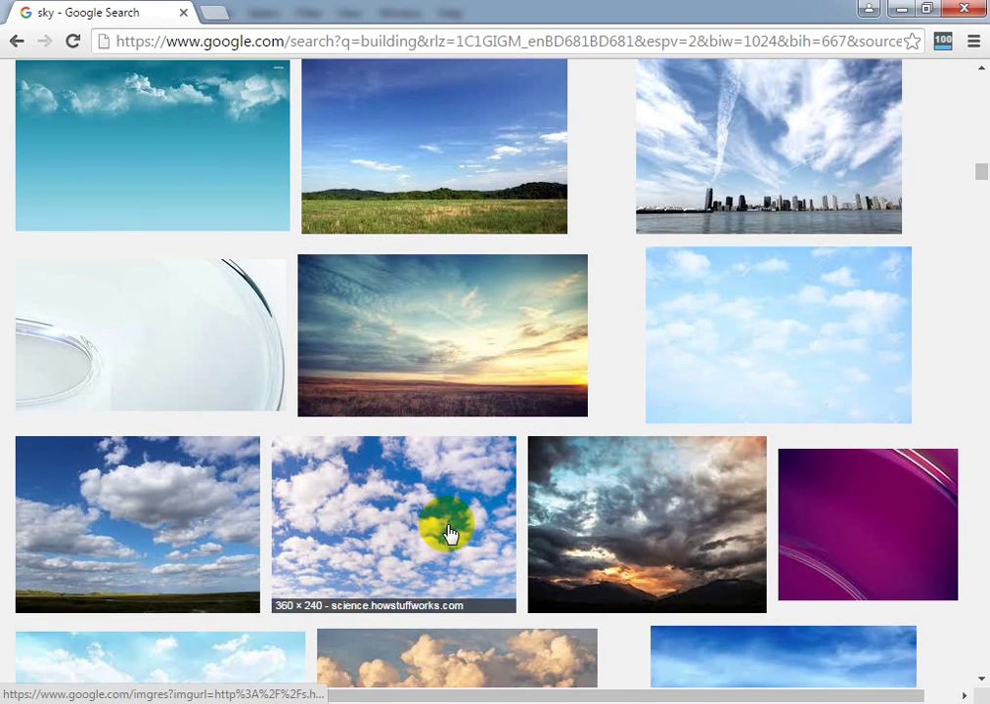
scroll(450, 532, up, 1)
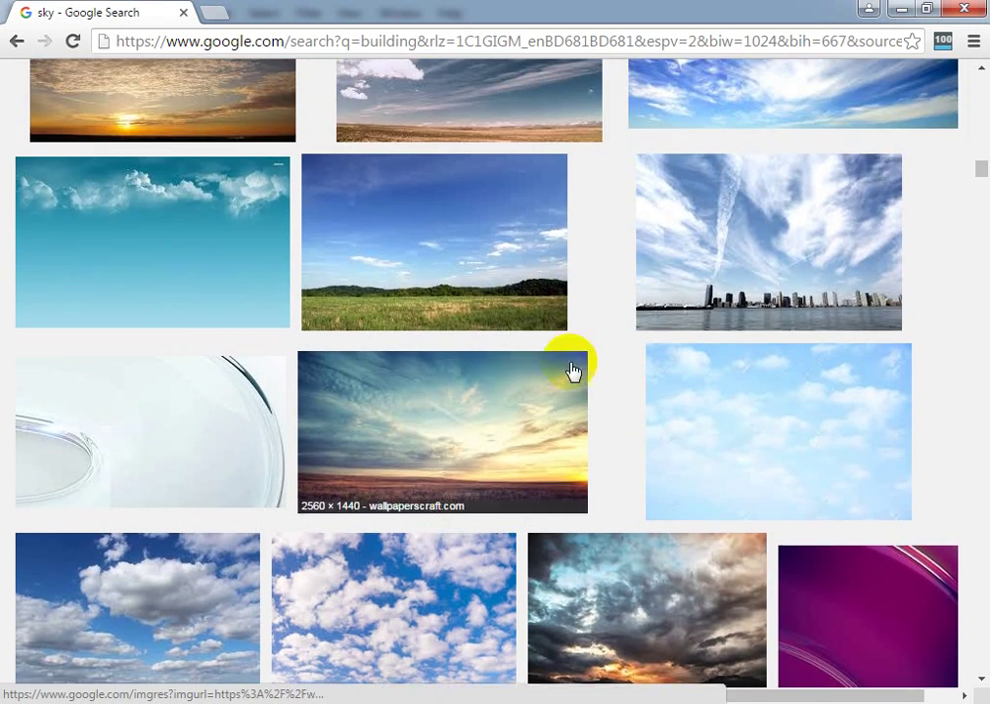
click(637, 323)
scroll(442, 488, up, 4)
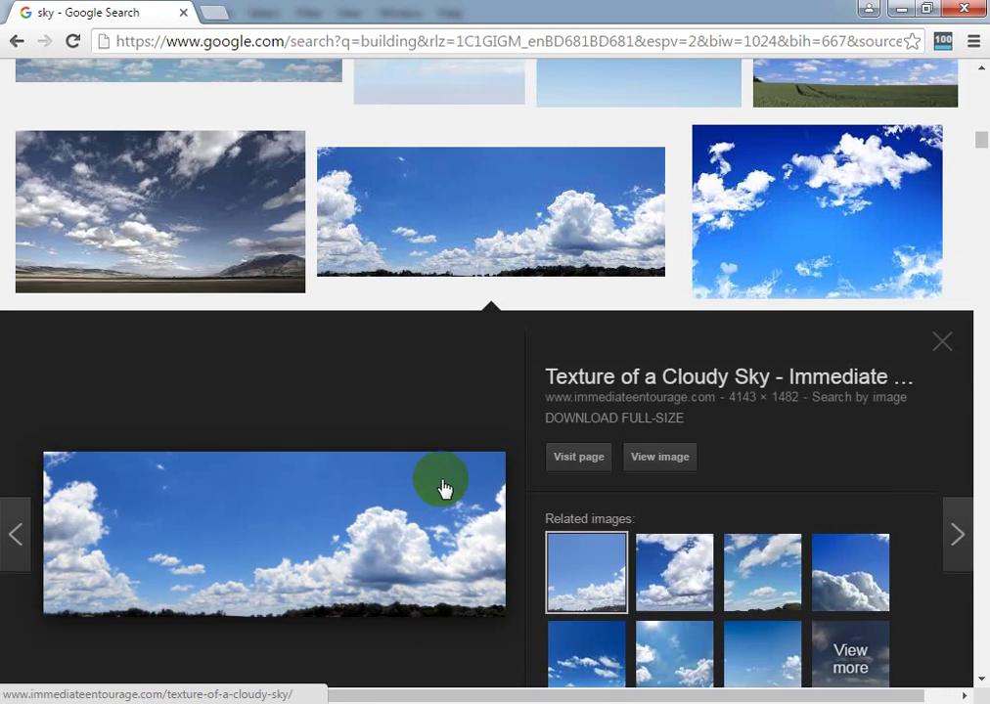
scroll(270, 457, down, 2)
right_click(229, 360)
click(328, 566)
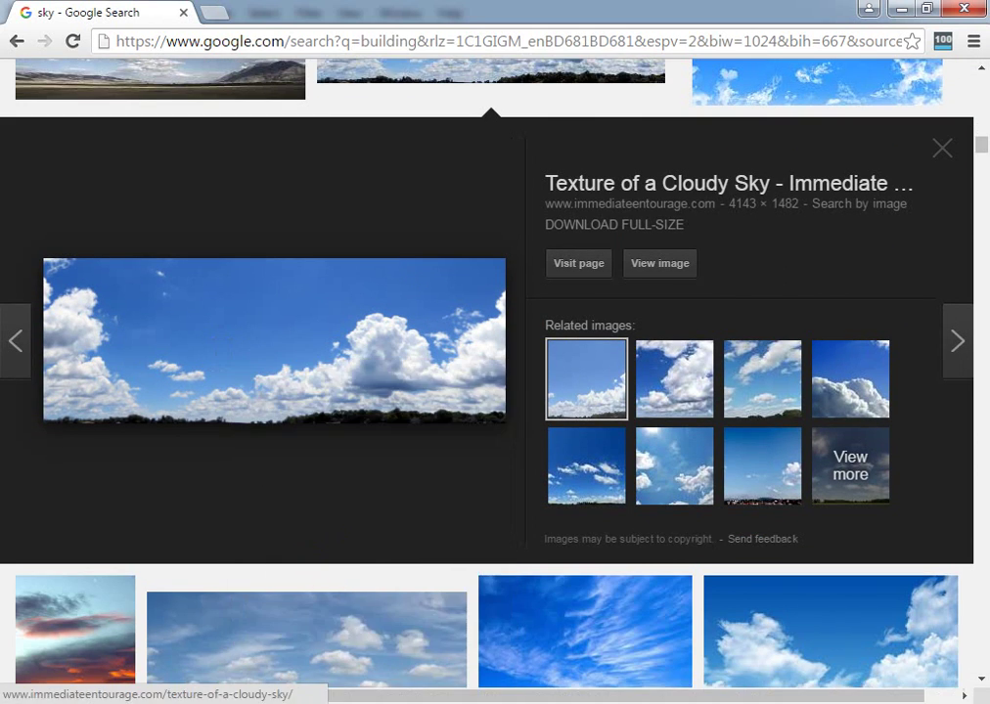
- Switch back to Photoshop, create a 4143 × 1482 pixel document from the Clipboard preset, and paste the copied sky
key(alt+Tab)
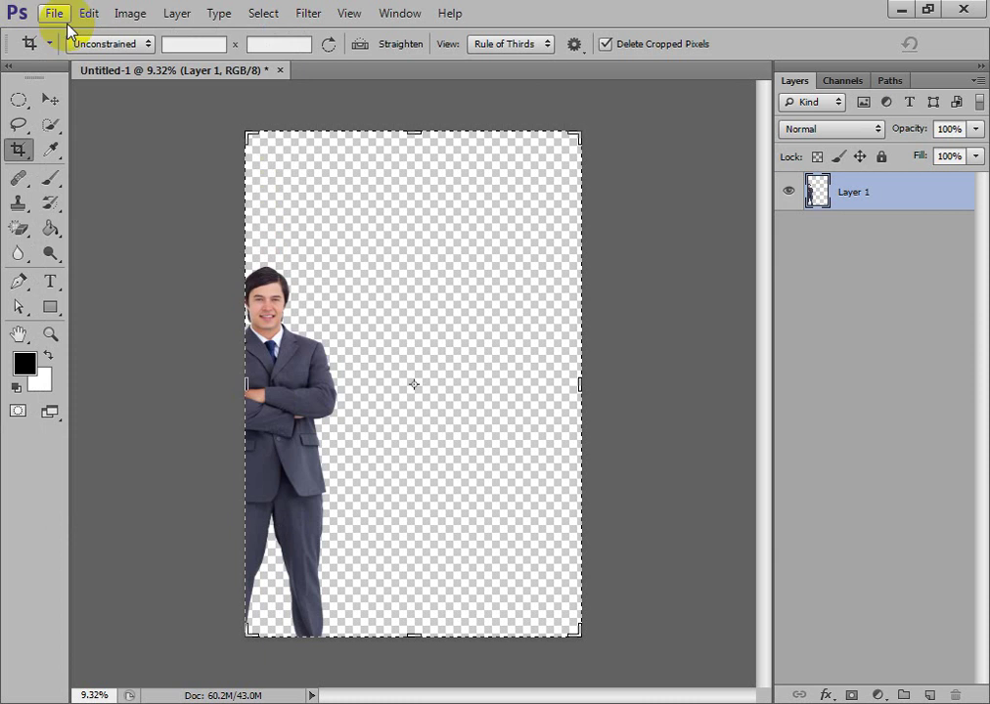
click(54, 13)
click(78, 32)
click(601, 127)
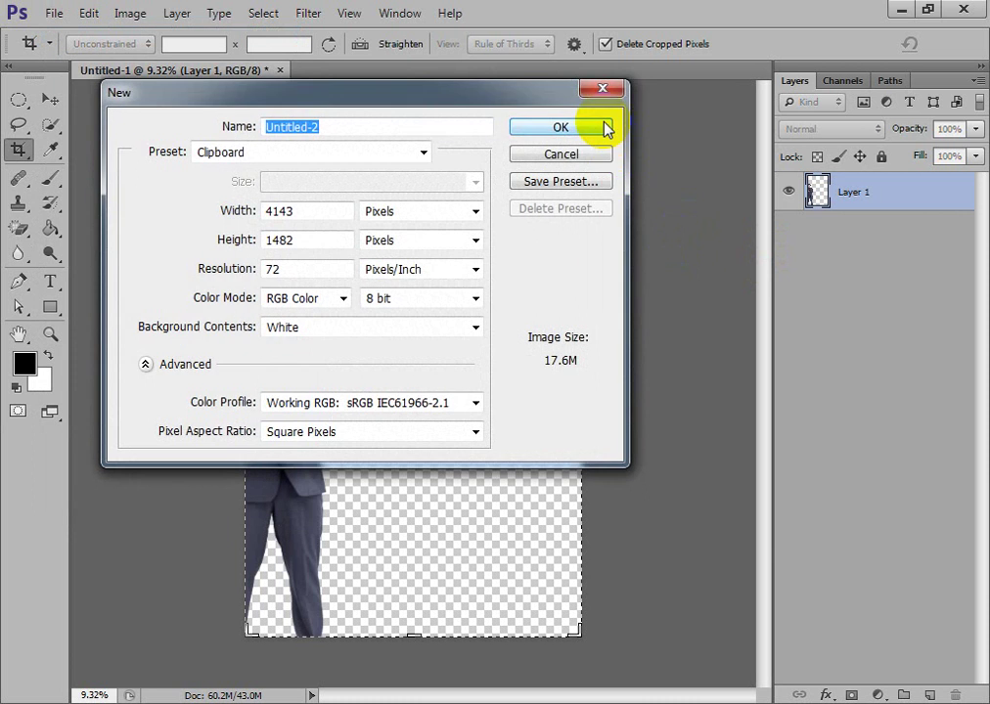
key(ctrl+v)
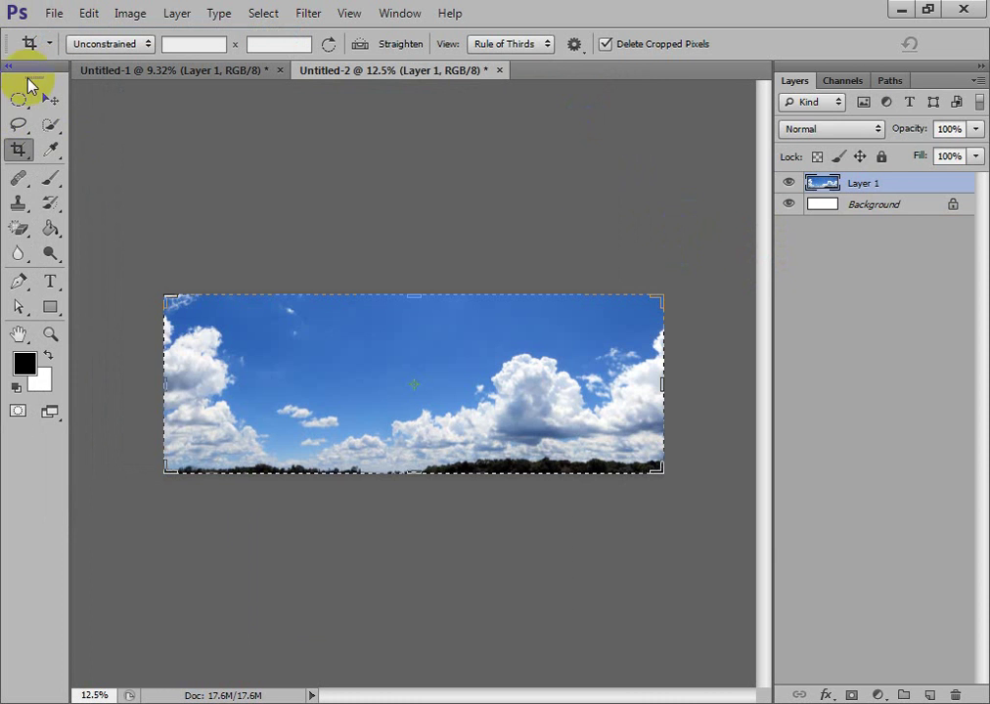
- Try cropping away nearly half of the sky image from its left edge with the Crop tool, and undo that crop
click(50, 99)
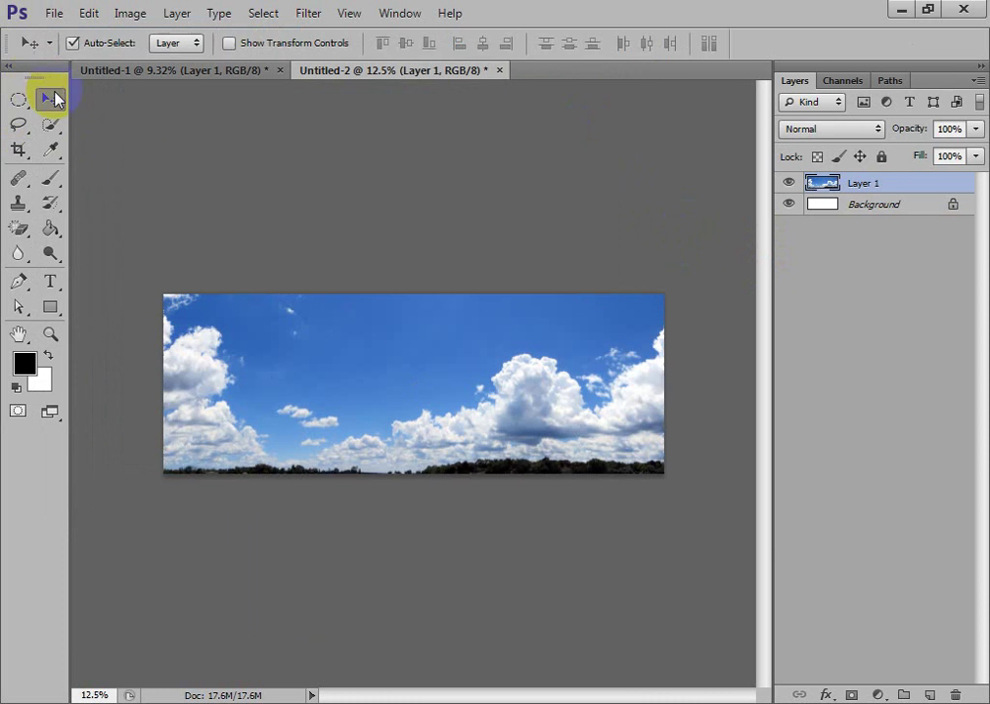
click(19, 149)
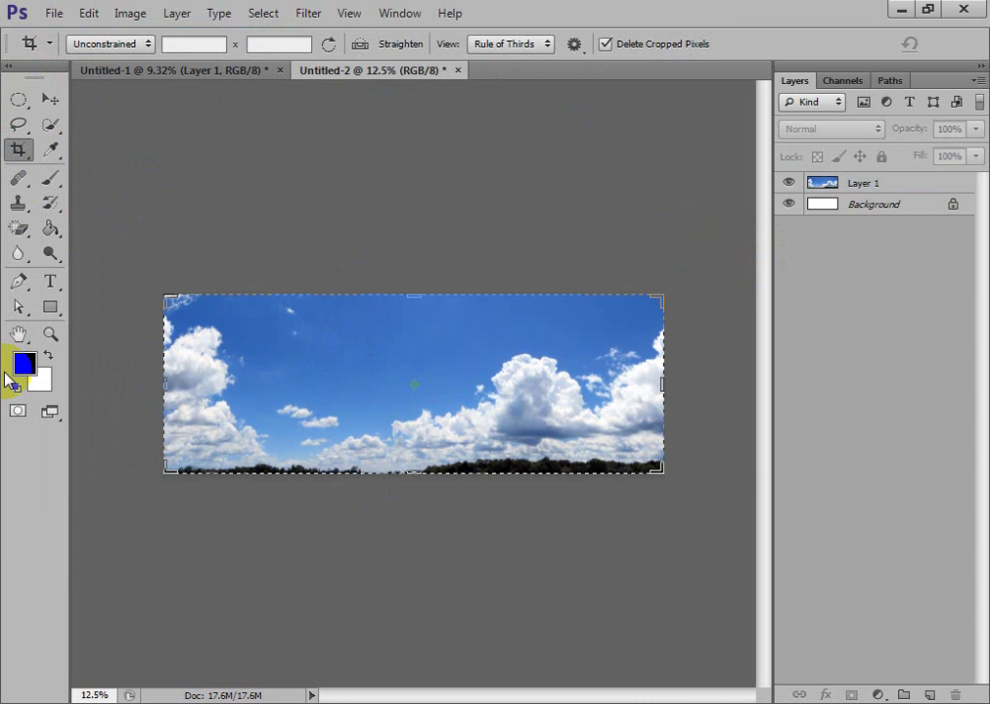
key(d)
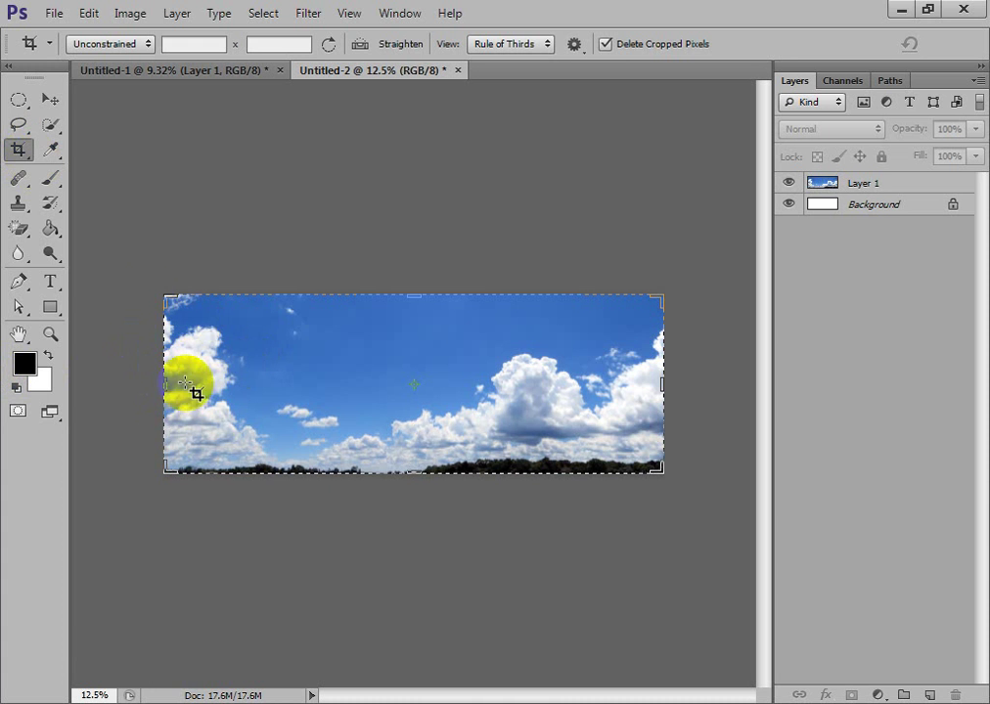
drag(163, 383, 277, 386)
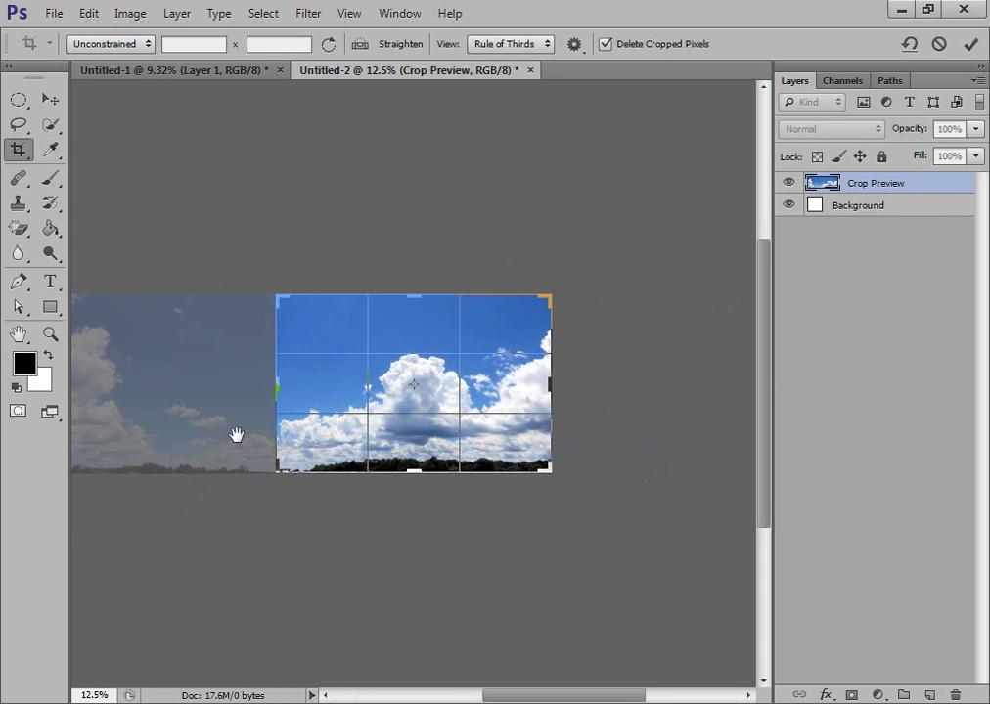
drag(237, 434, 354, 412)
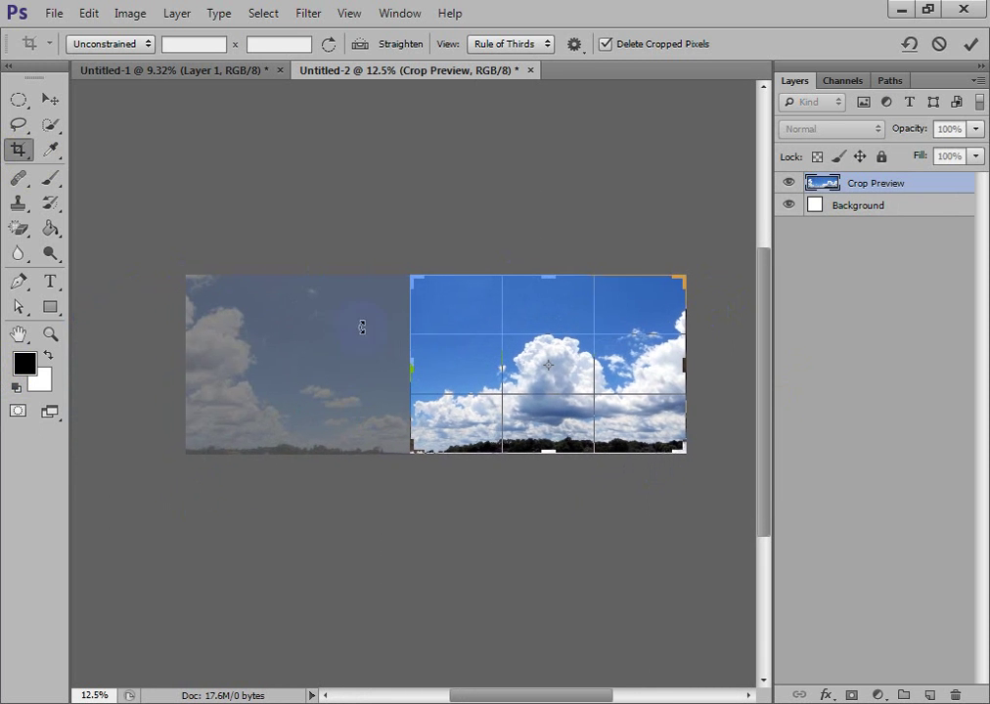
click(290, 344)
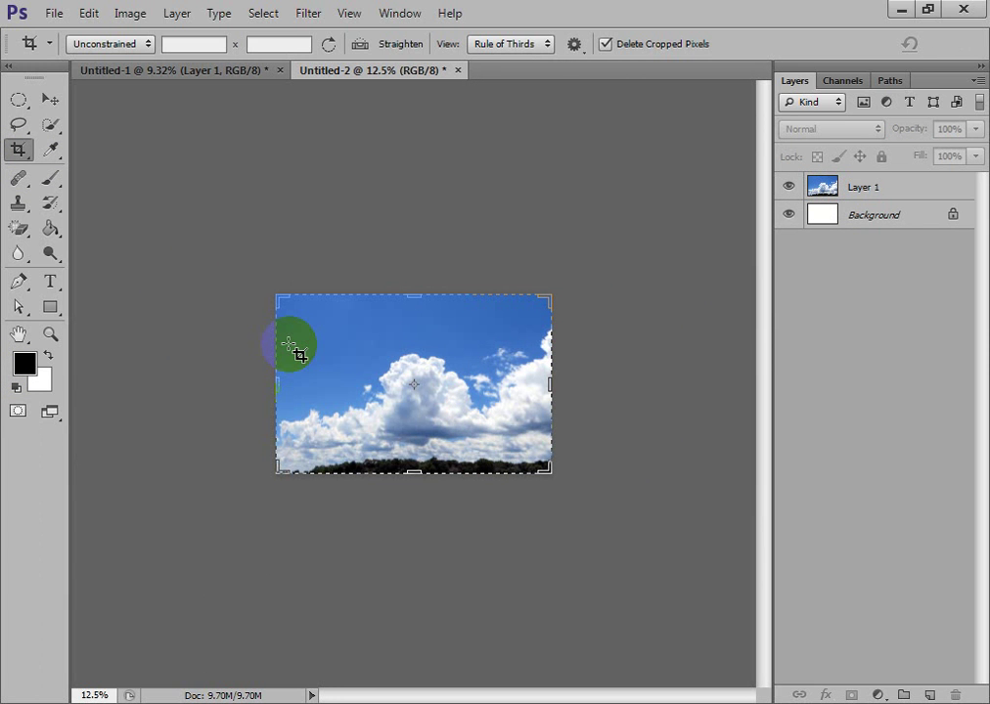
key(ctrl+z)
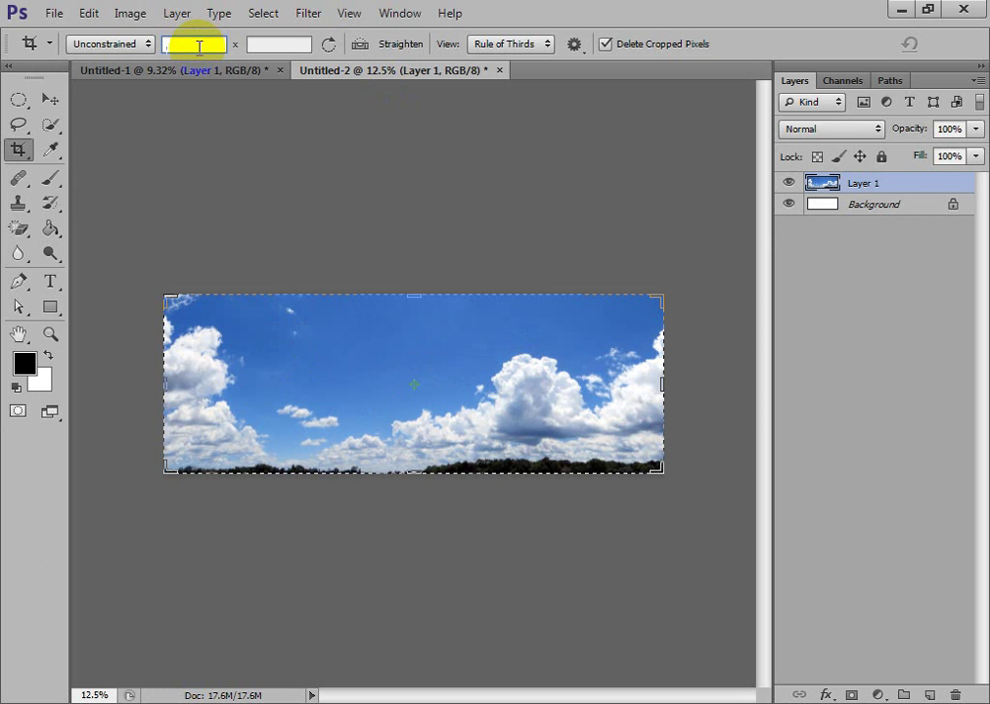
- Set a custom crop ratio of 2 in by 2 in for the sky image
text(2 in)
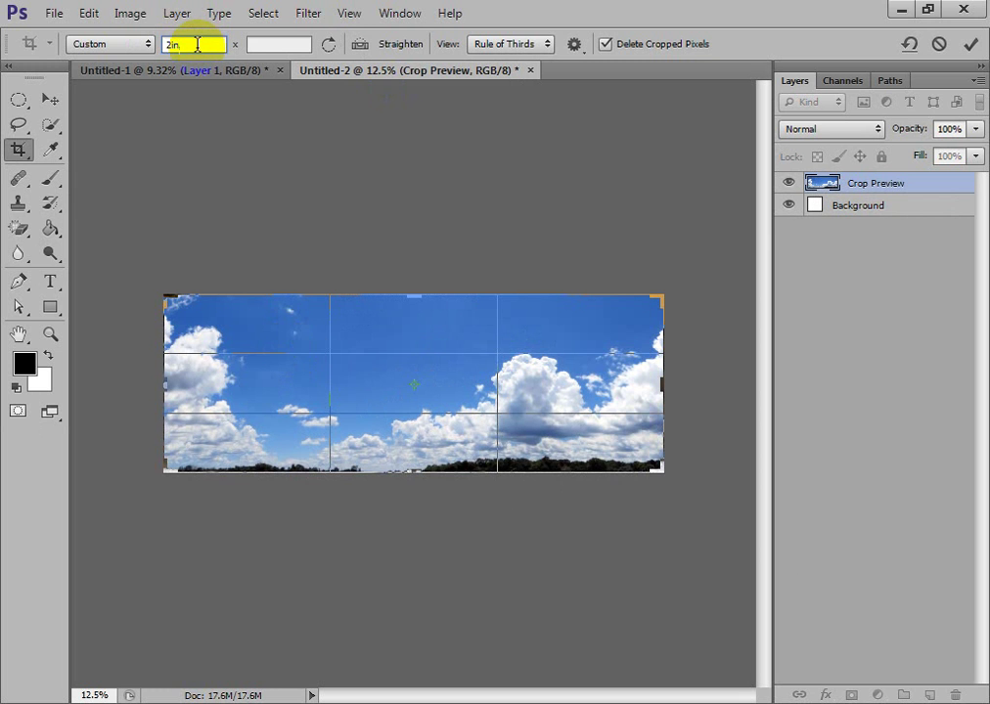
key(Tab)
text(2in)
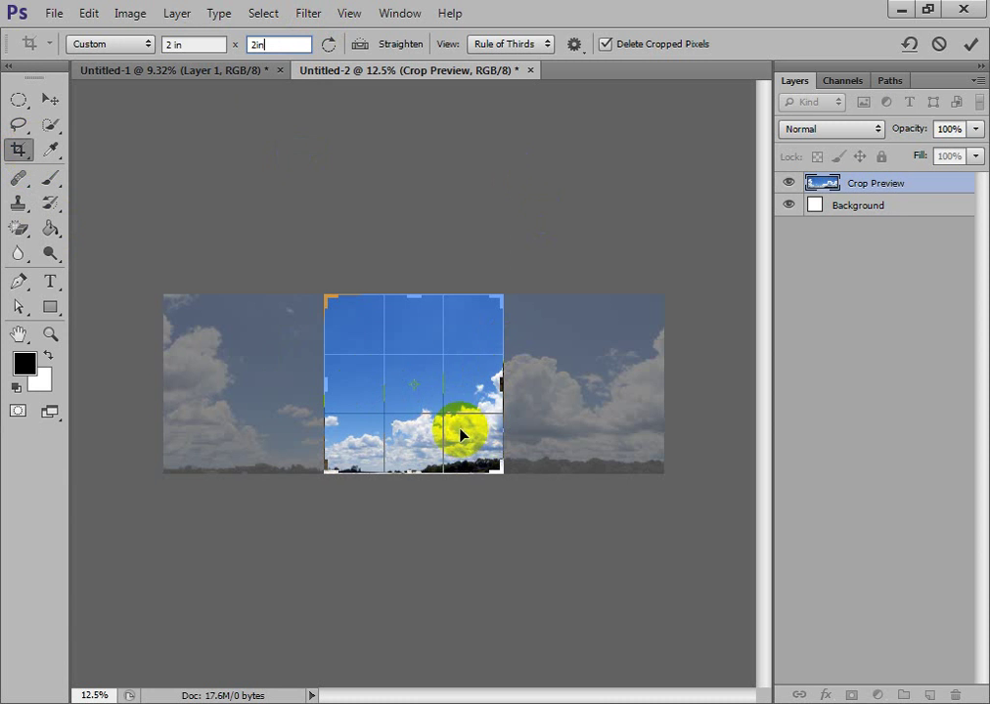
- Reposition the sky within the square crop box so its left end is framed, and apply the crop
drag(460, 432, 438, 440)
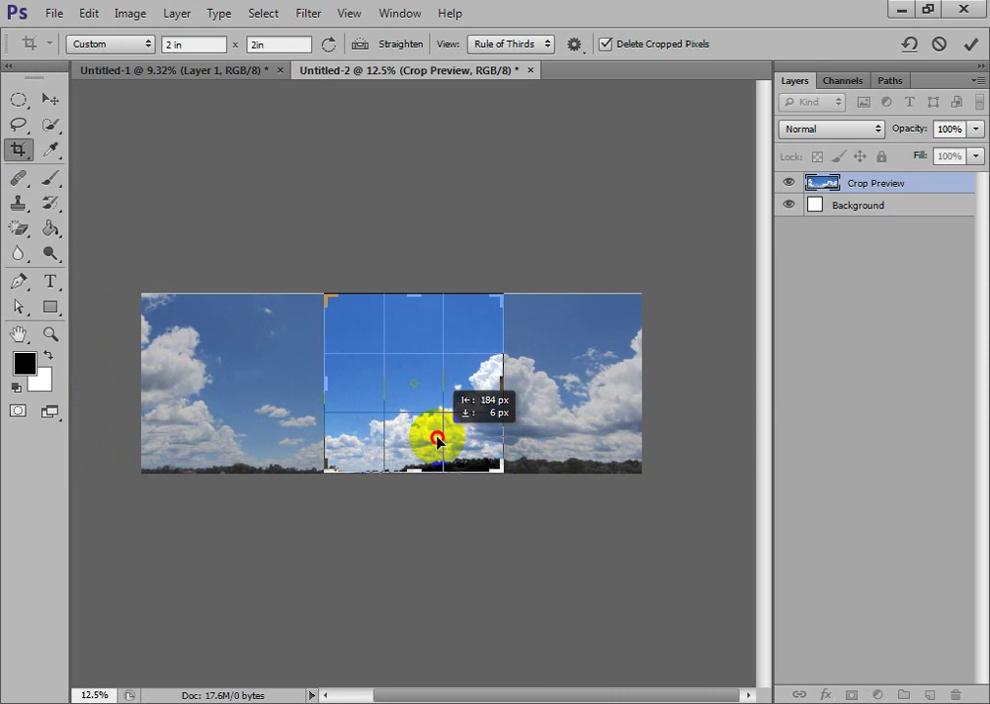
drag(437, 440, 653, 425)
drag(664, 425, 615, 440)
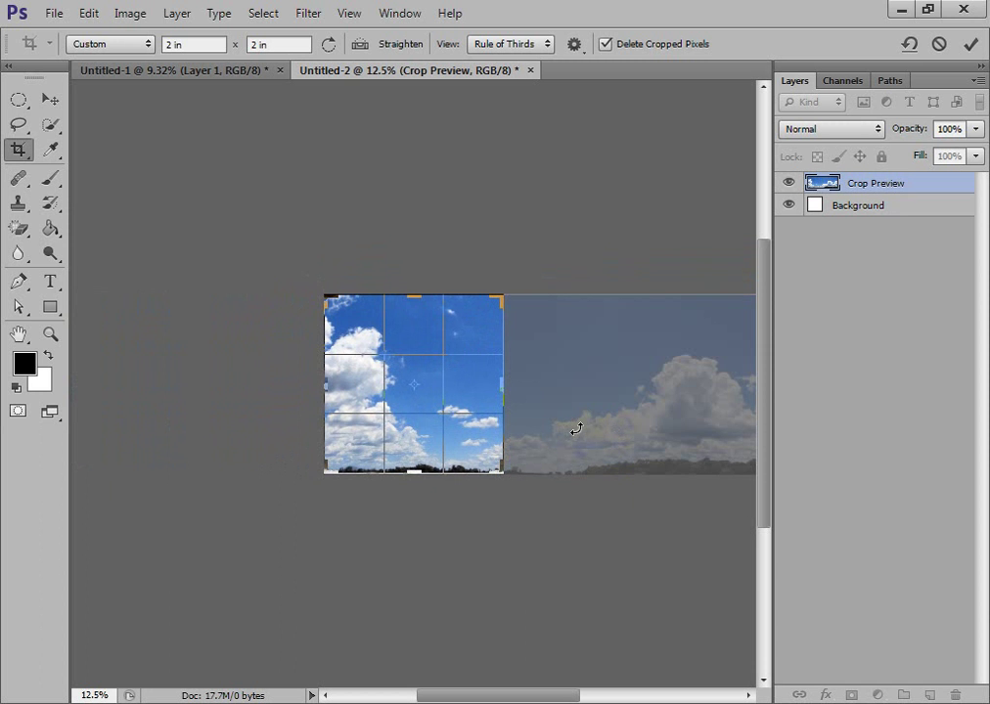
click(635, 309)
key(Return)
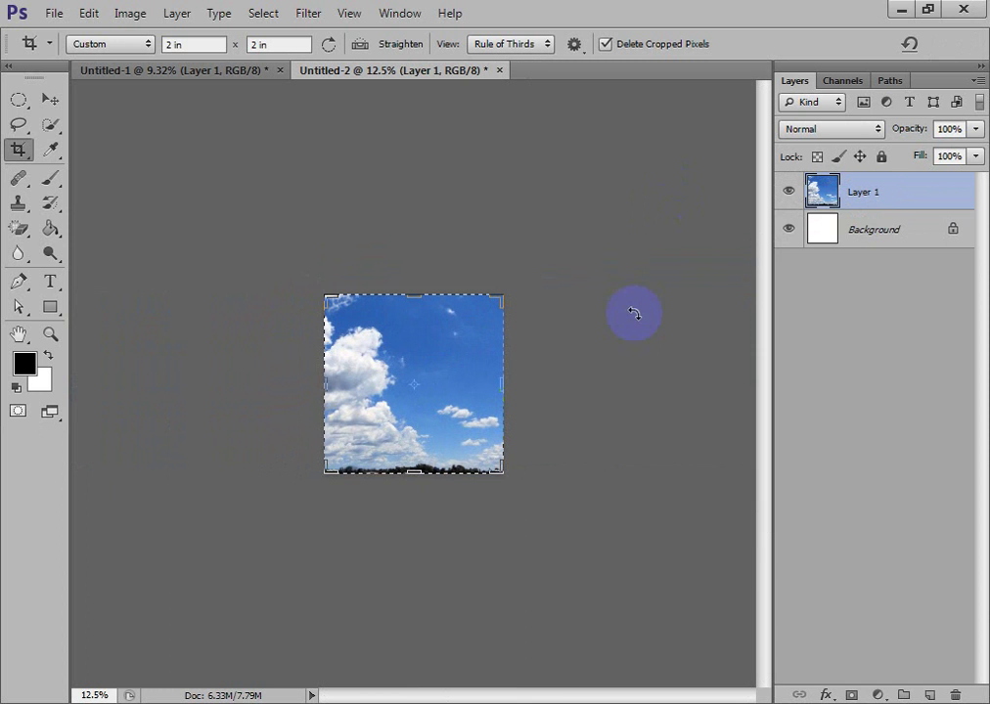
click(51, 99)
click(154, 262)
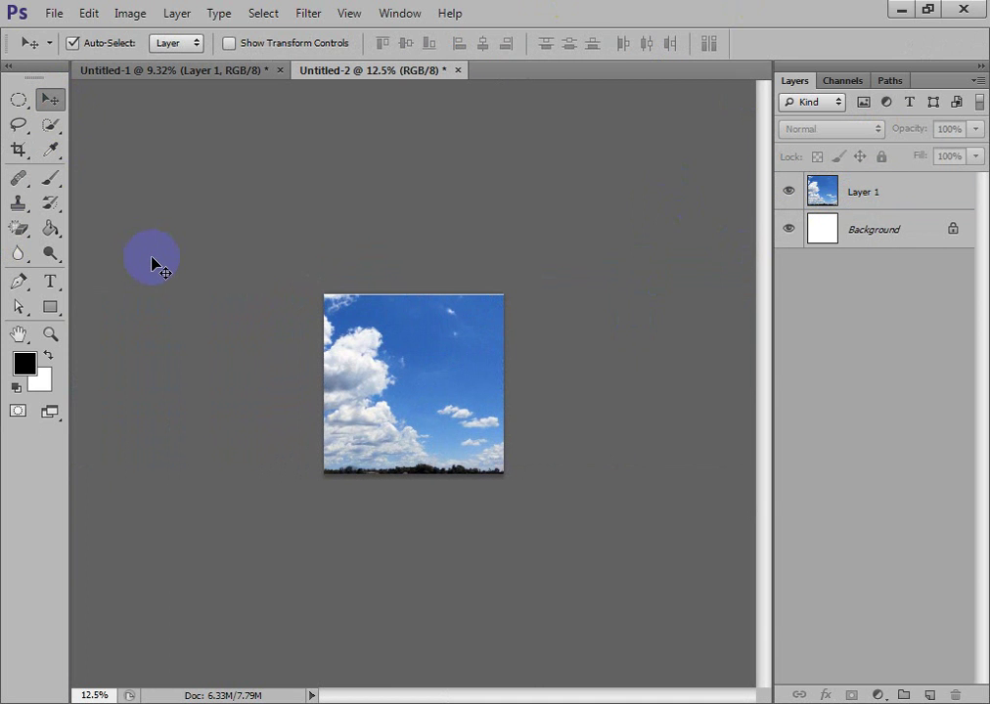
click(18, 149)
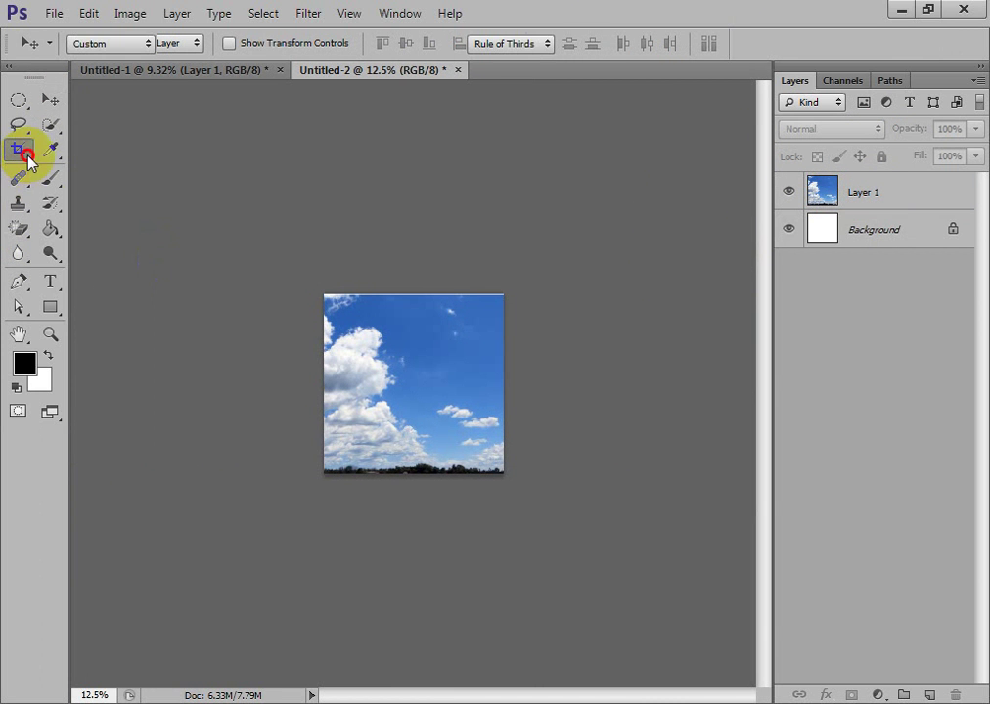
click(258, 223)
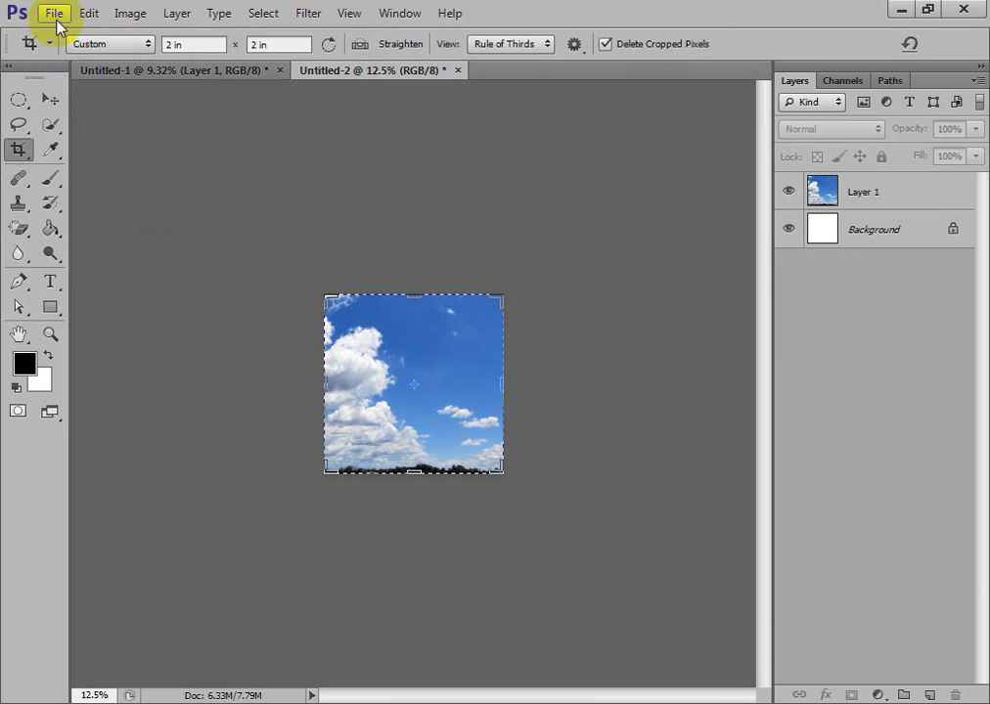
- Copy the cloudy sky image from Chrome again and paste it into a new 4143 × 1482 pixel Photoshop document from the Clipboard preset
key(alt+Tab)
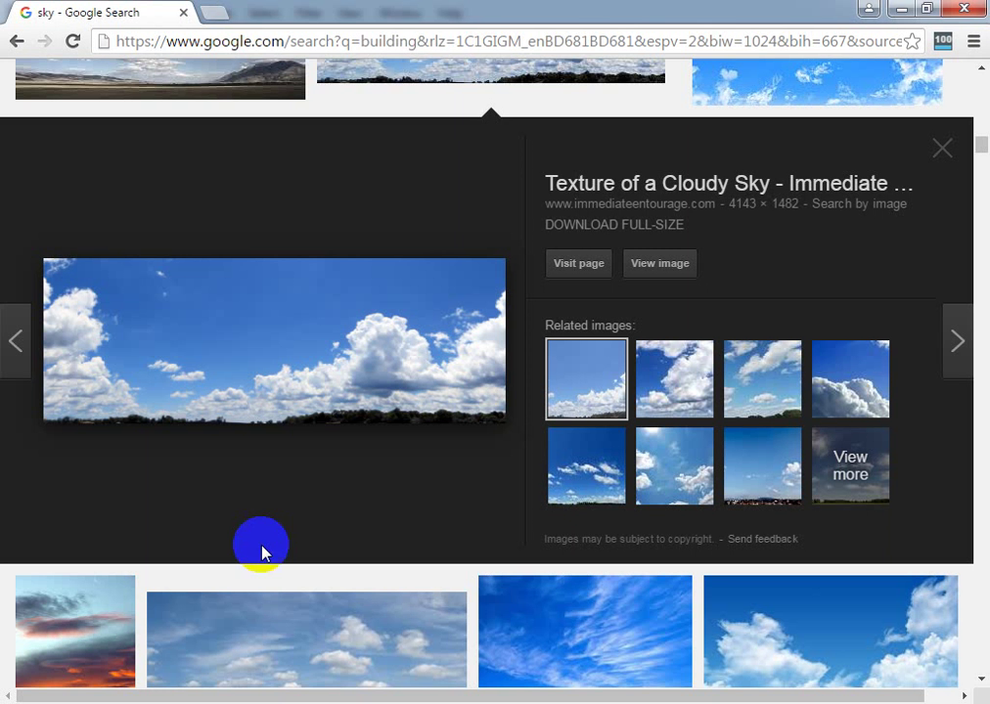
right_click(281, 388)
click(380, 578)
key(alt+Tab)
click(51, 12)
click(52, 35)
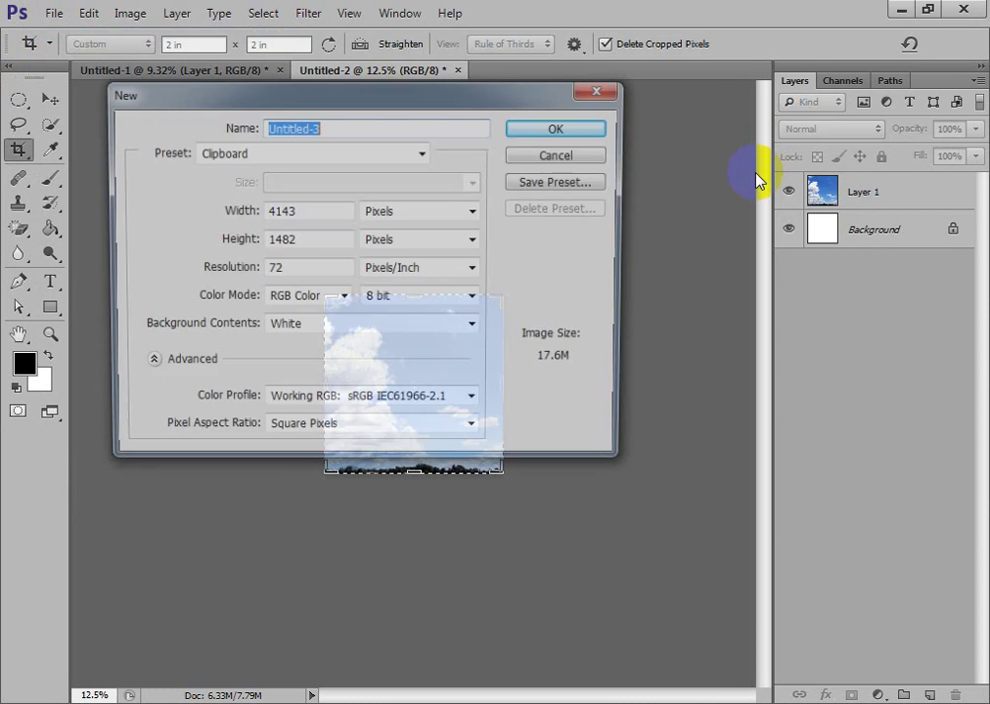
click(561, 128)
key(ctrl+v)
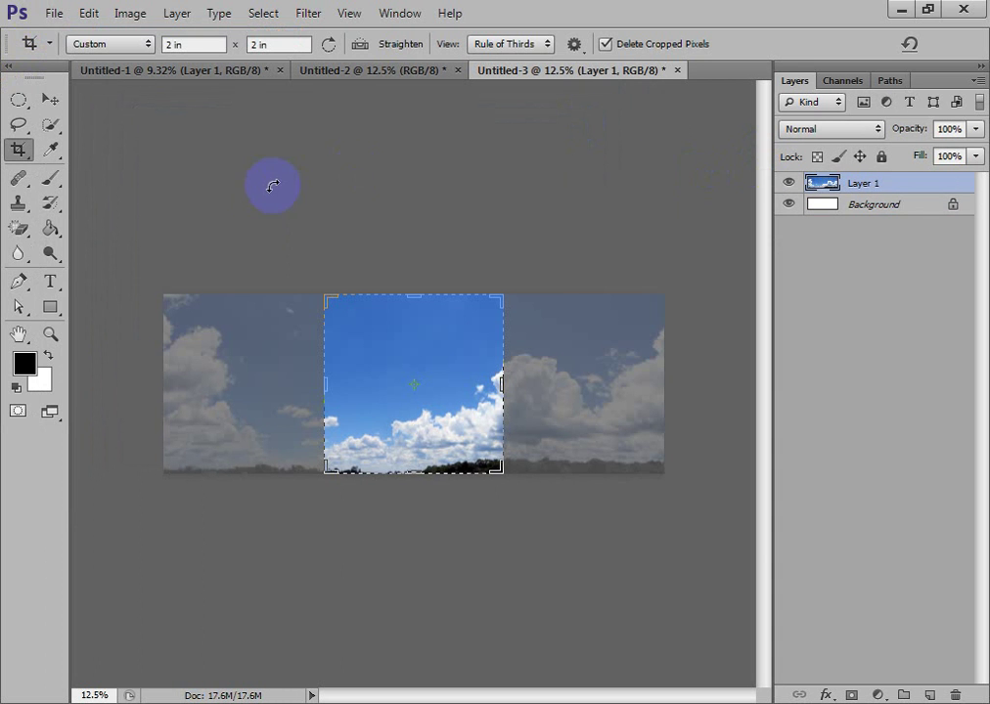
click(49, 98)
click(17, 151)
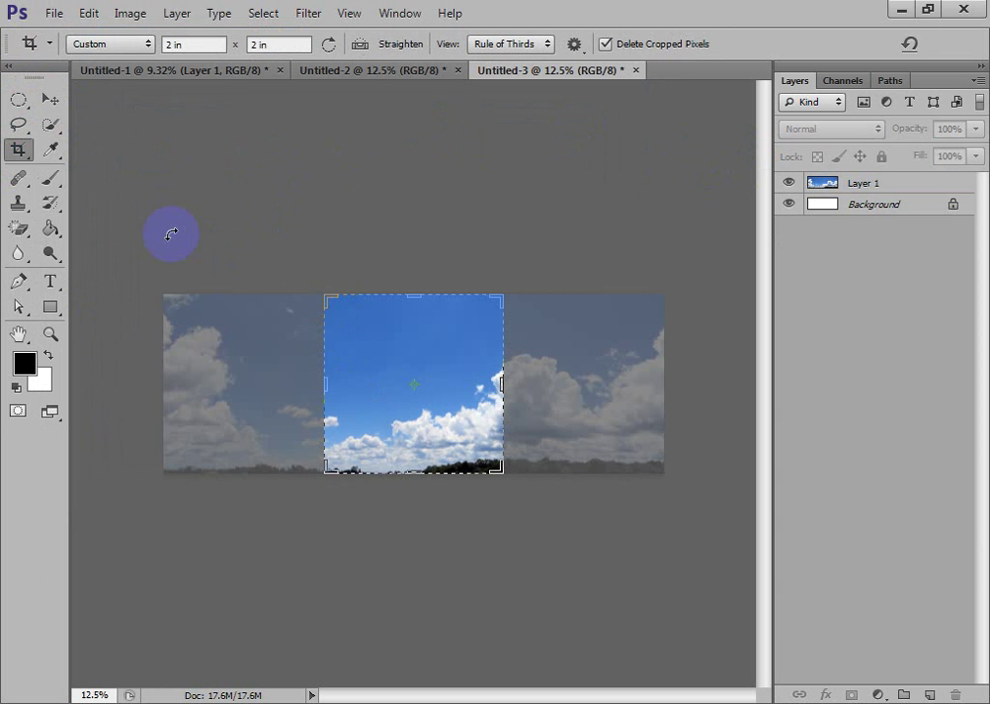
mouse_move(326, 389)
mouse_down()
mouse_move(256, 388)
mouse_move(309, 382)
mouse_up()
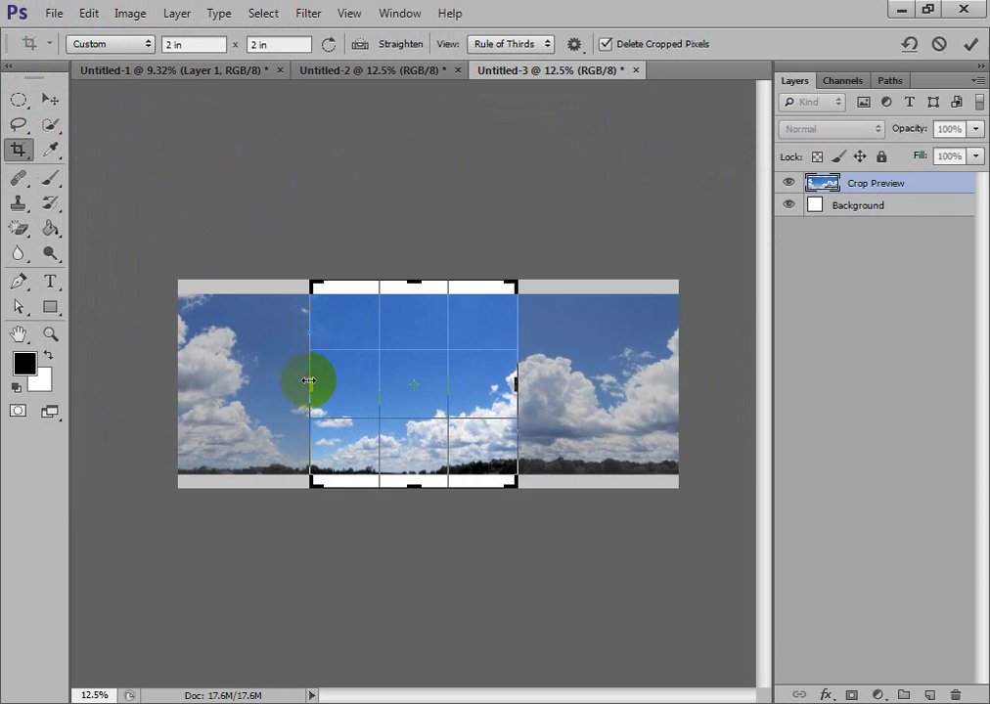
click(939, 43)
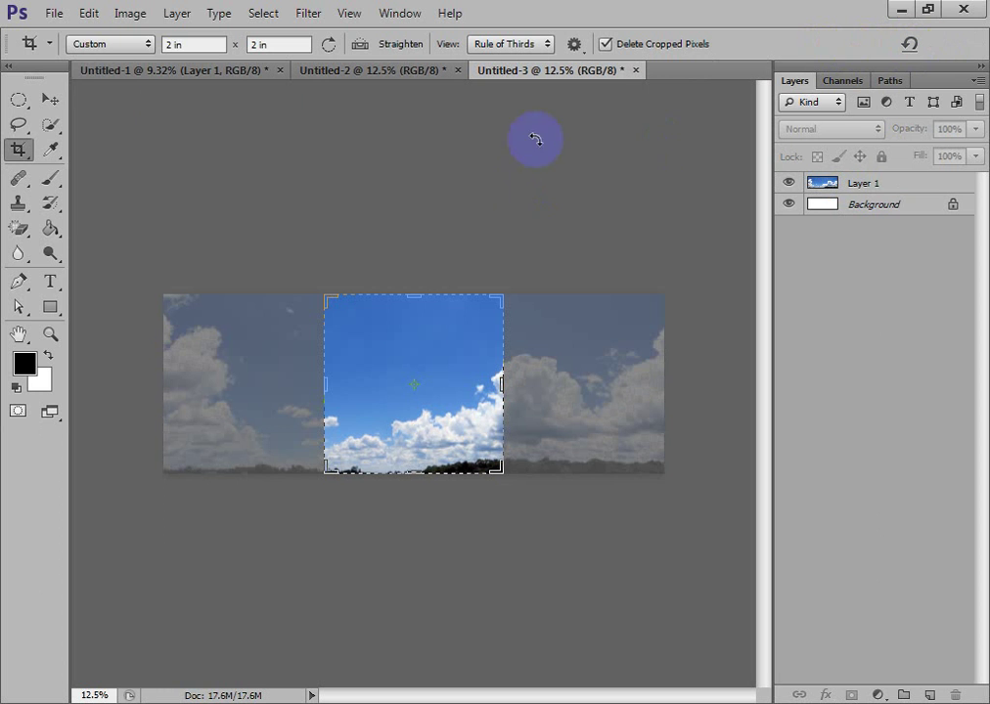
- Set the crop ratio to Unconstrained and widen the crop box on both sides to cover the whole sky image
click(147, 43)
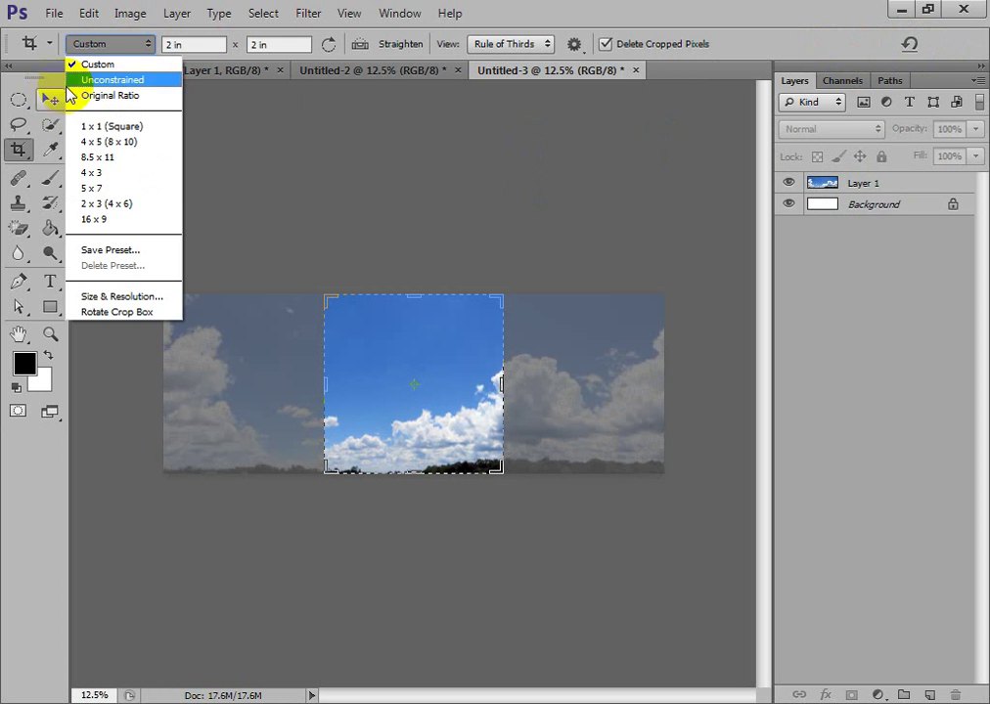
click(130, 82)
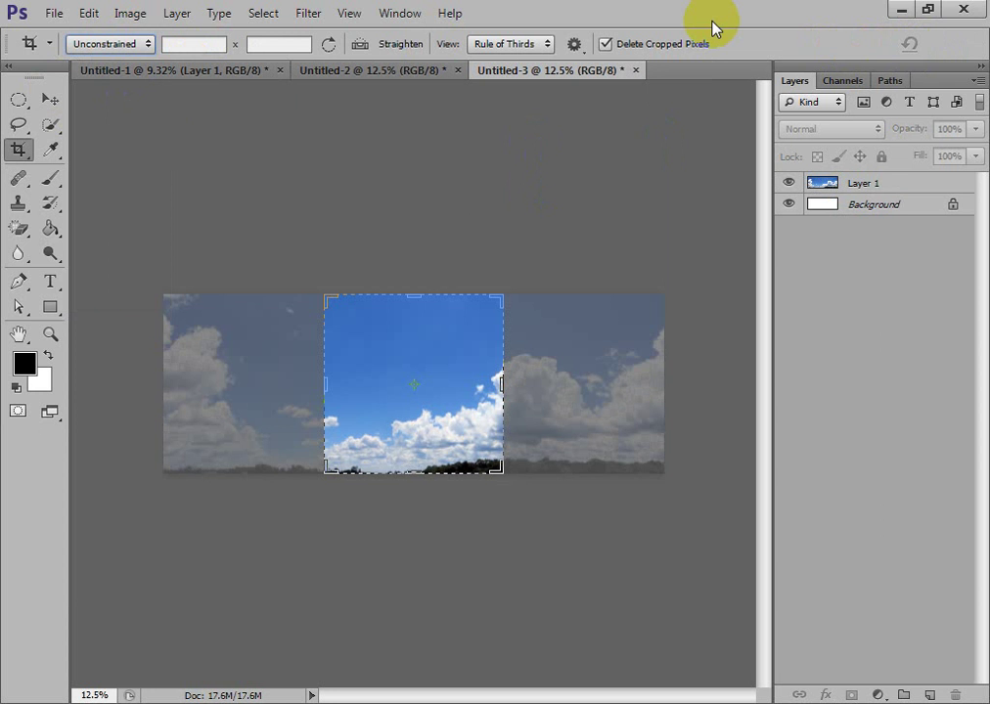
click(325, 384)
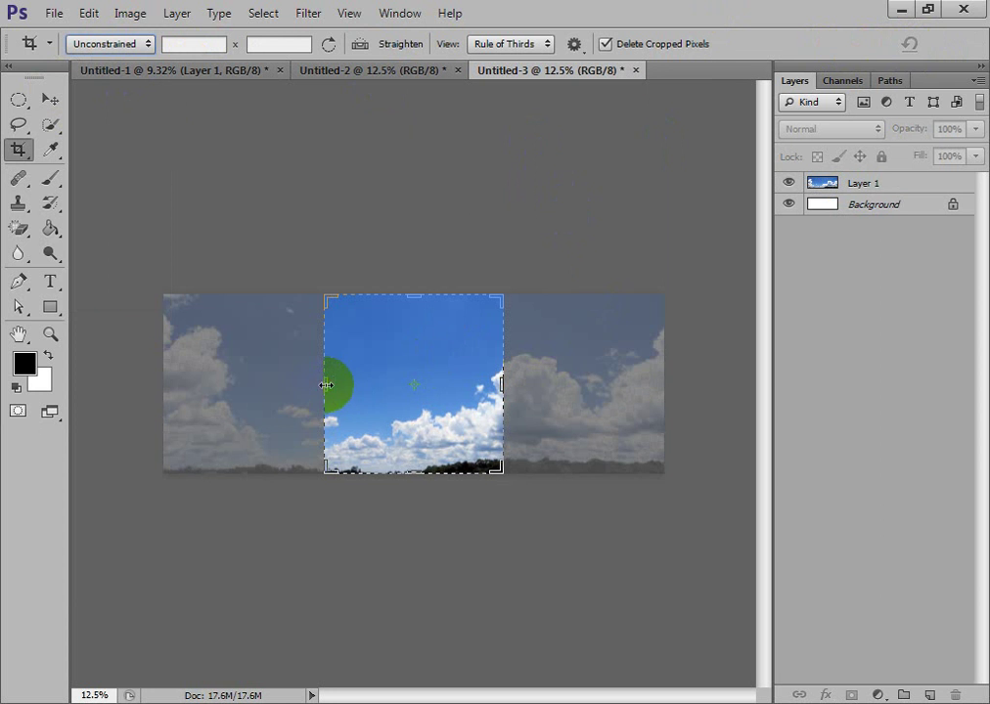
drag(326, 384, 305, 382)
drag(512, 386, 601, 383)
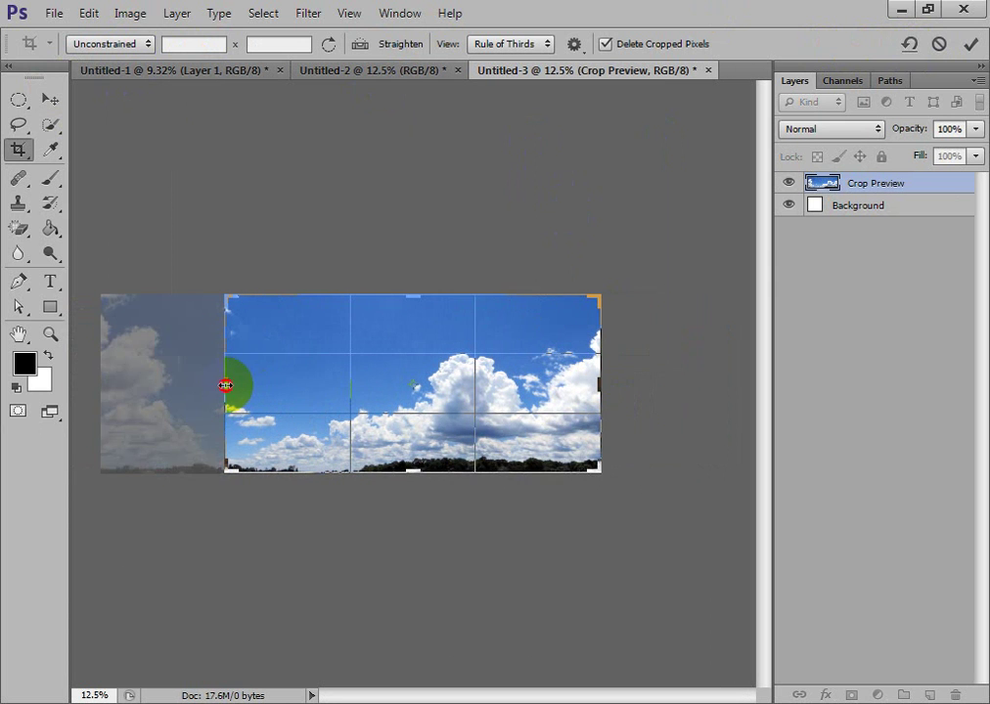
drag(226, 385, 164, 388)
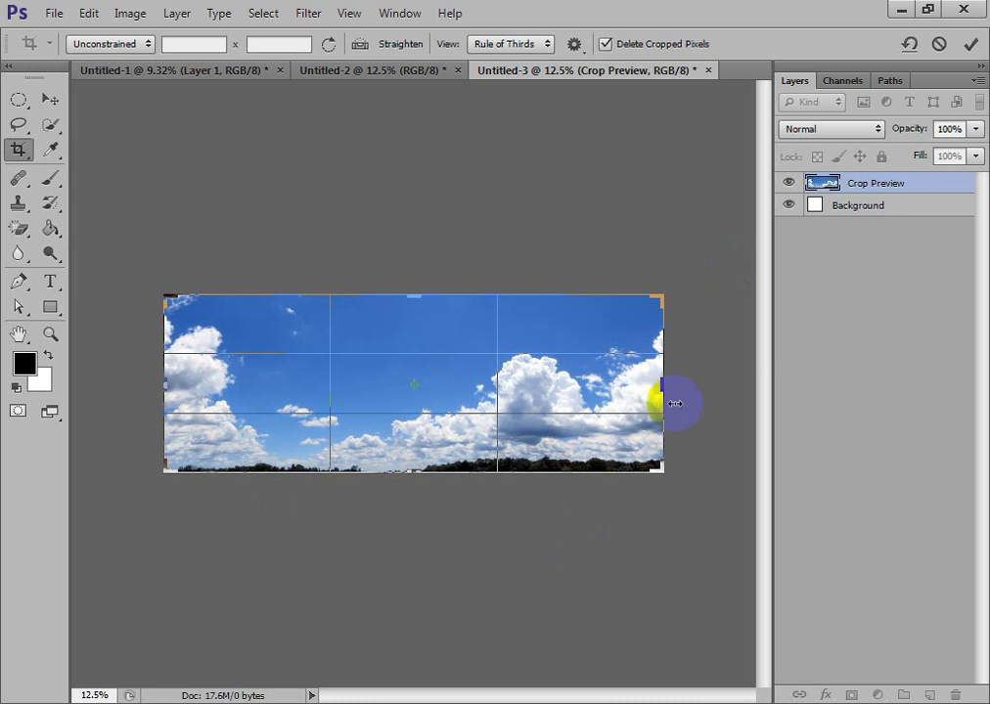
- Extend the crop box beyond all four edges of the sky image and apply it to enlarge the canvas
drag(661, 386, 725, 377)
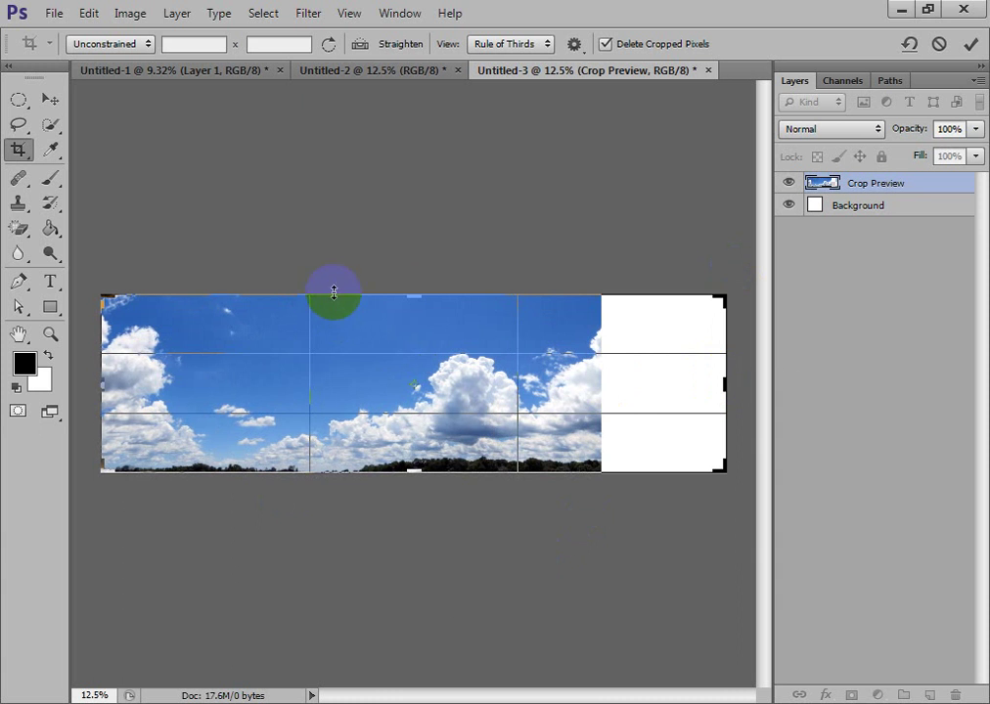
drag(334, 292, 411, 257)
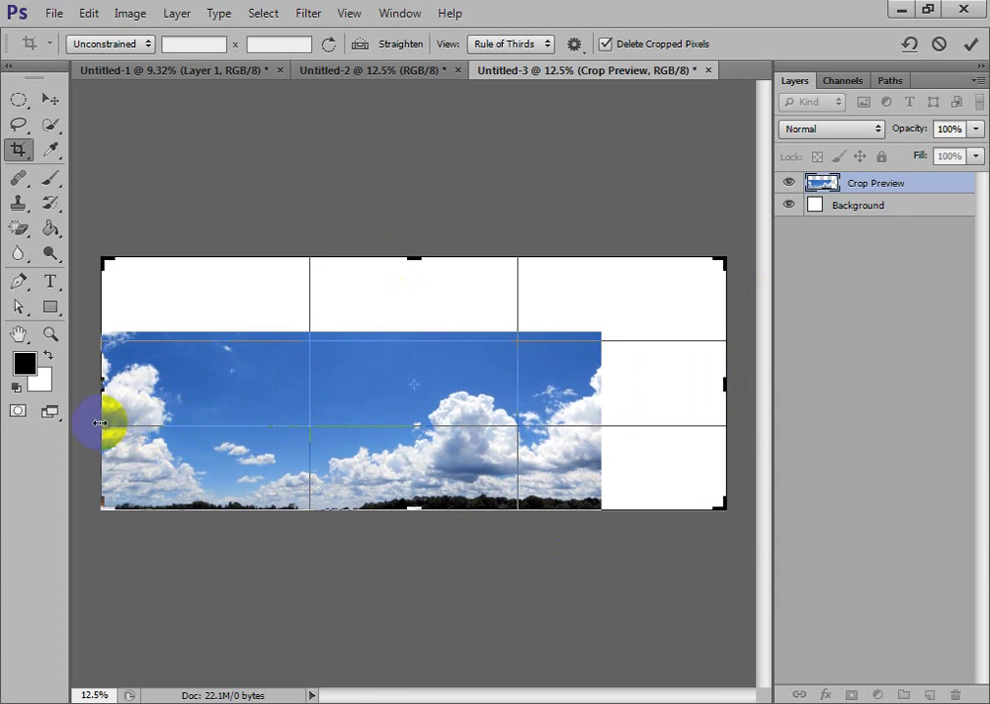
drag(101, 423, 127, 382)
drag(504, 511, 505, 564)
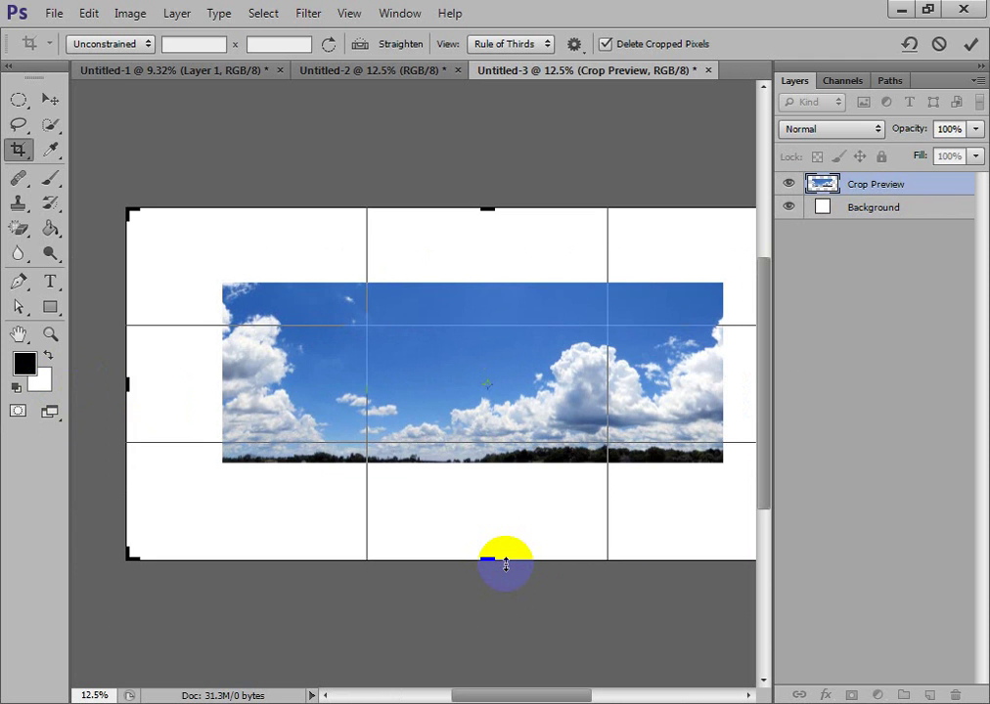
key(Return)
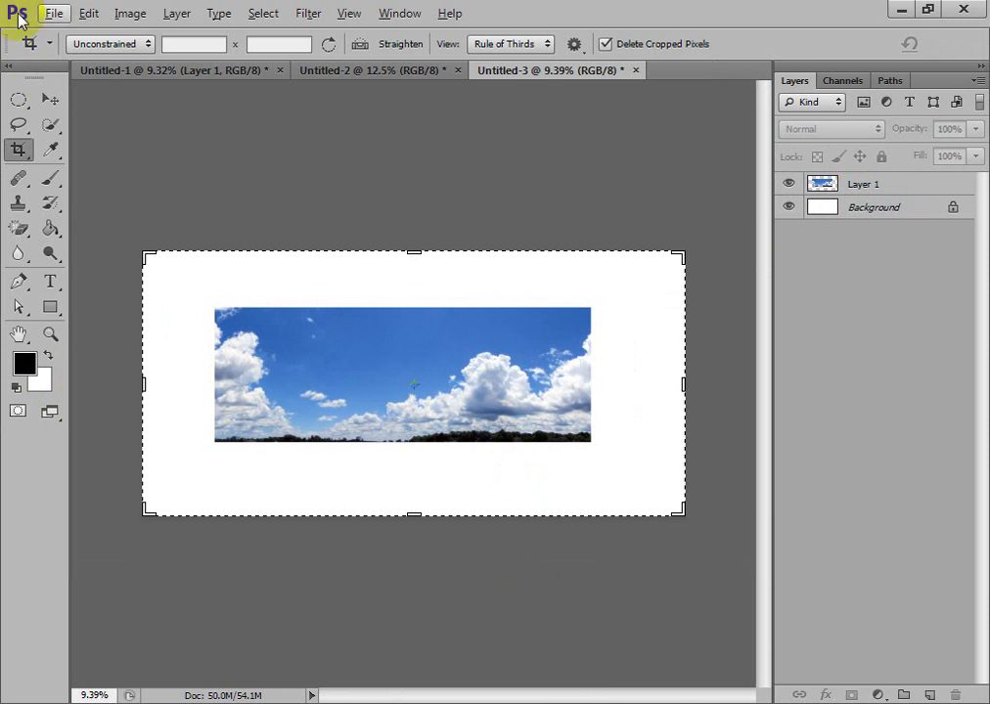
- Activate the Move tool and step back through the history past the canvas enlargement and the pasted sky
click(50, 99)
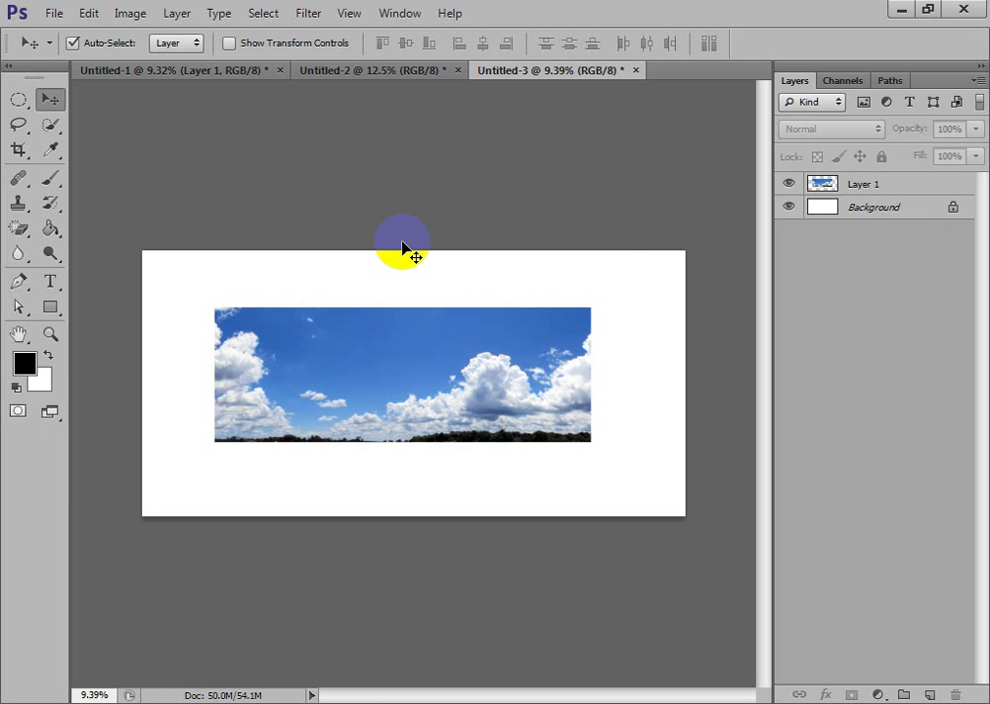
key(ctrl+alt+z)
key(ctrl+alt+z)
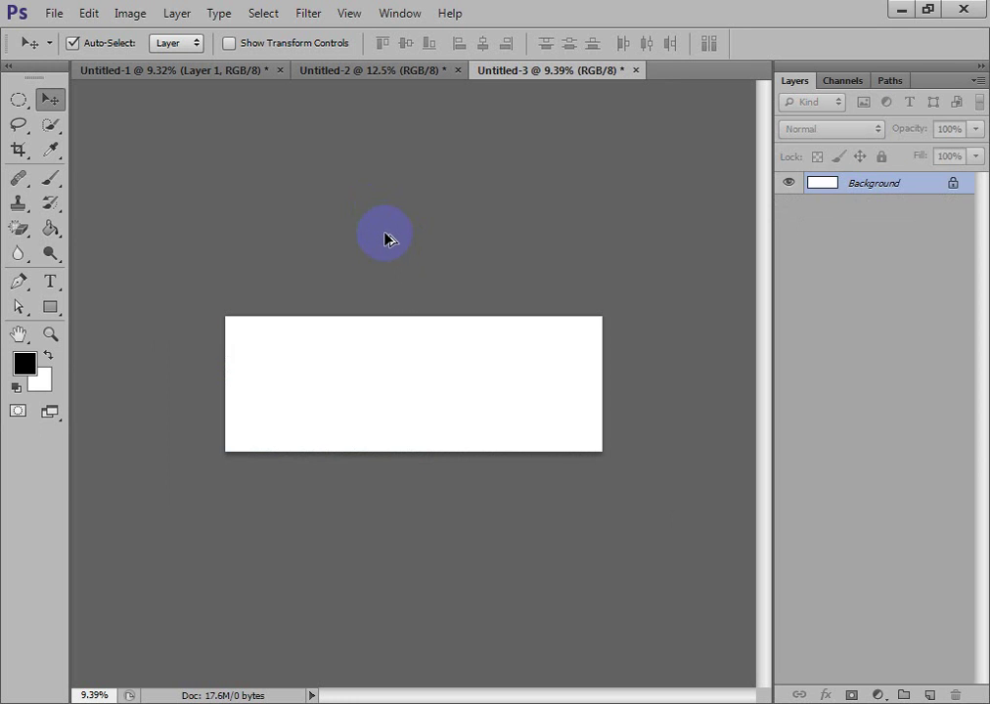
- Activate the Eyedropper Tool, copy the cloudy sky image from Chrome once more, and return to Photoshop
click(50, 152)
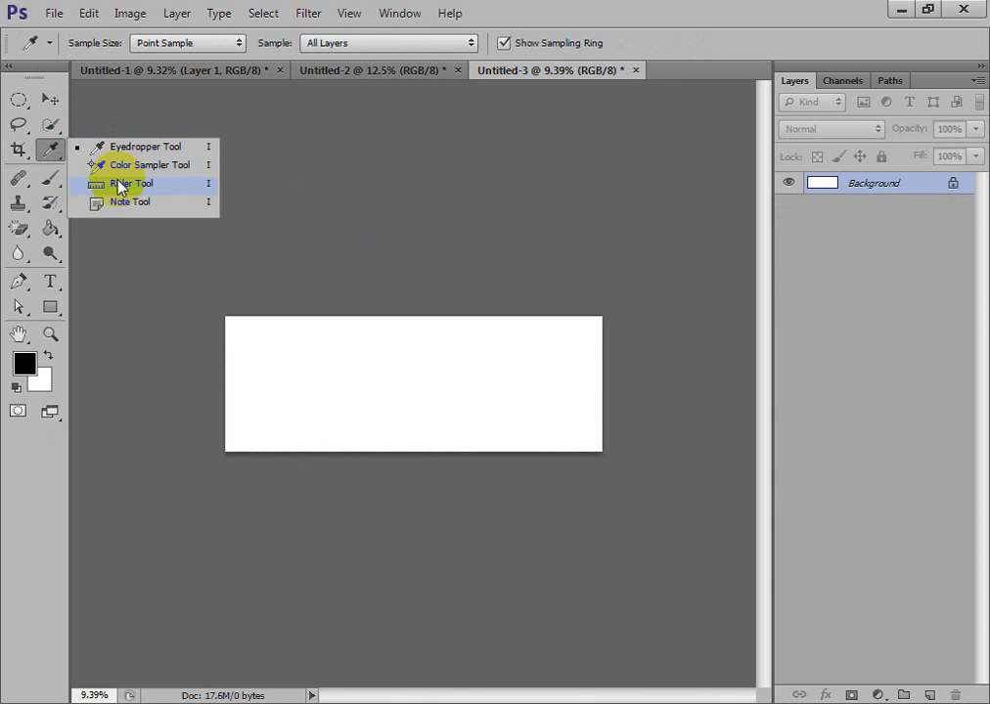
click(149, 147)
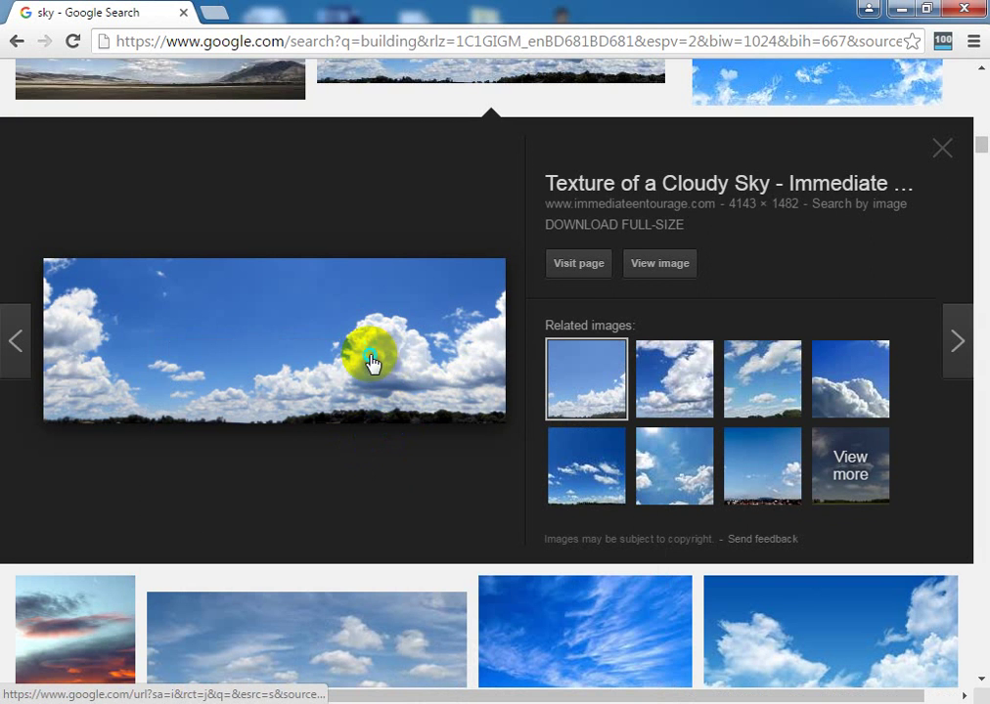
right_click(371, 362)
click(448, 552)
key(alt+Tab)
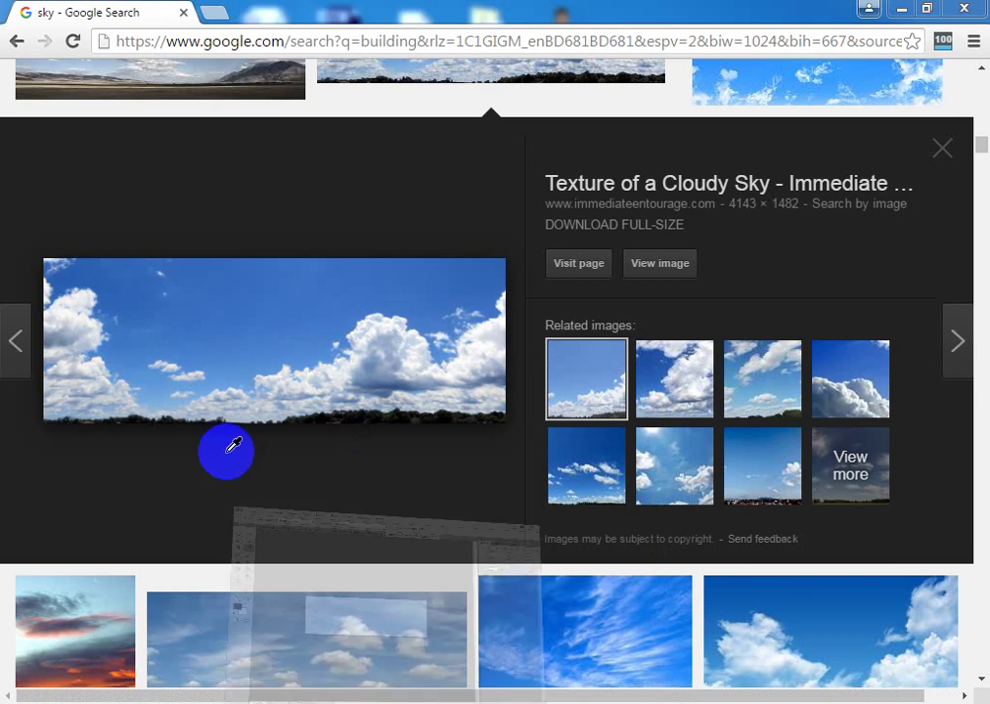
- Paste the copied cloudy sky image into the blank Untitled-3 document as a new layer
click(88, 13)
click(196, 164)
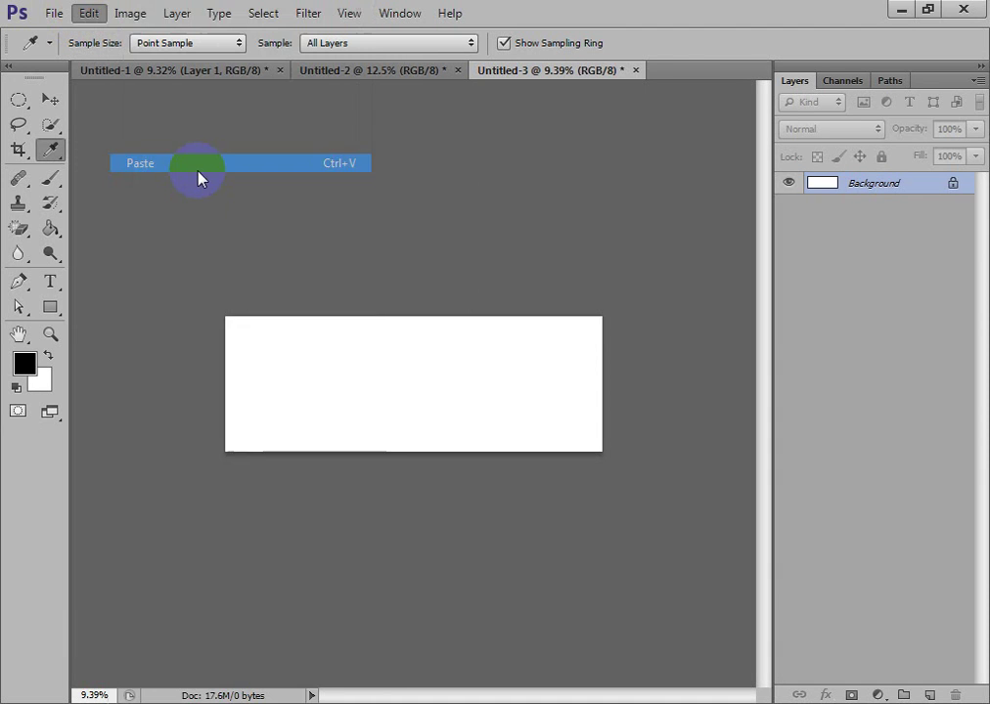
key(ctrl+0)
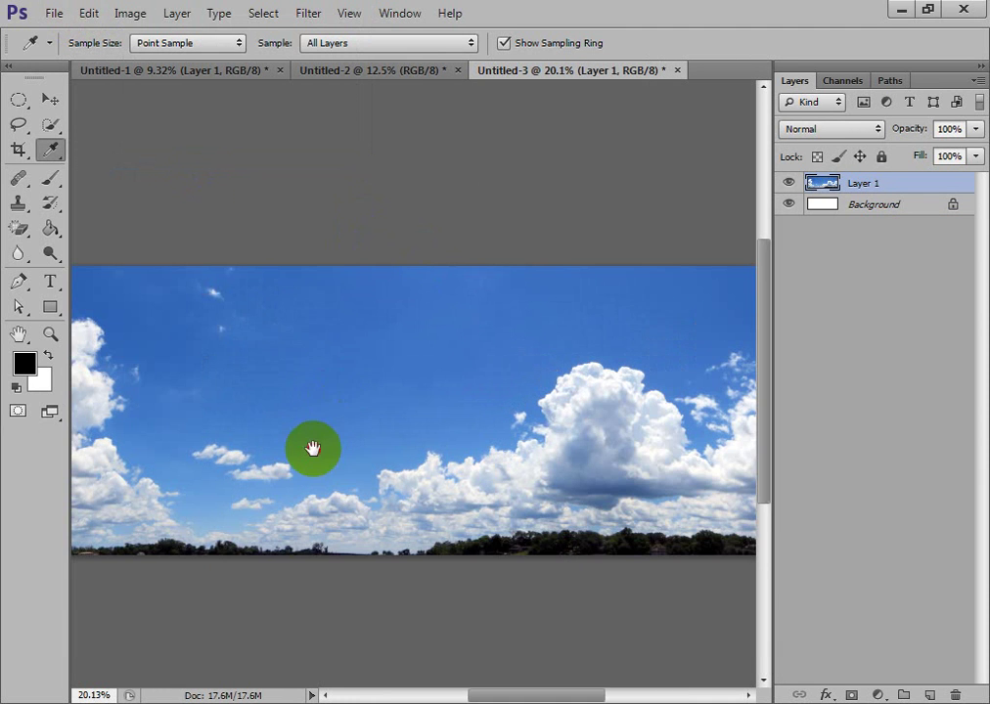
drag(313, 448, 453, 409)
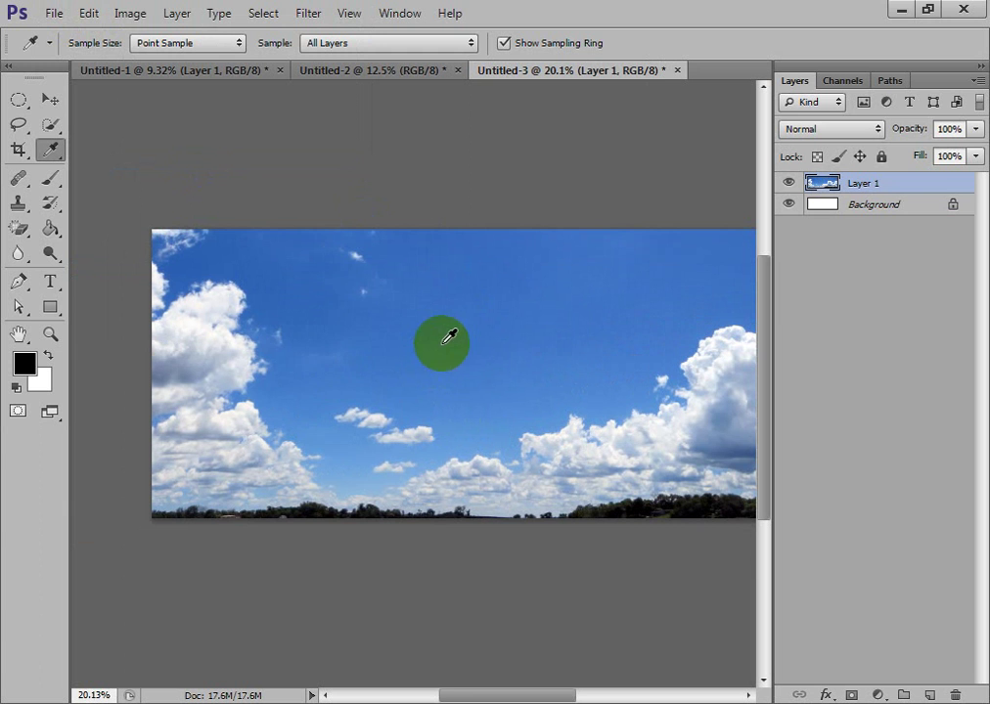
drag(442, 343, 476, 273)
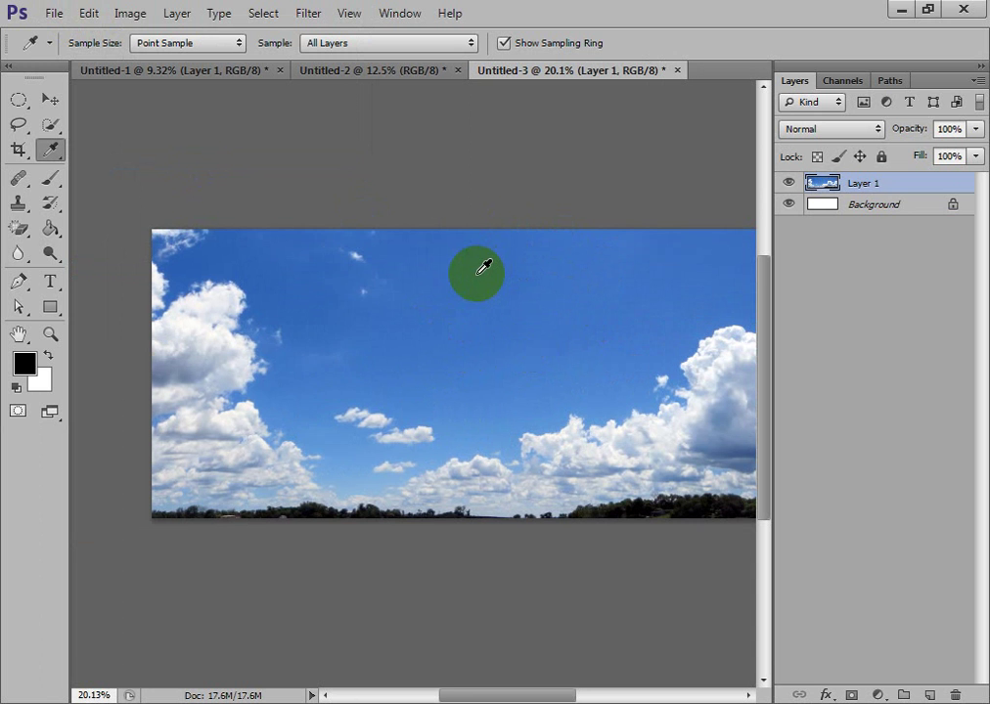
drag(484, 268, 587, 410)
- Try matching the sky by hand with the bright blue 2c84fb in the foreground Color Picker, and cancel the change
click(26, 366)
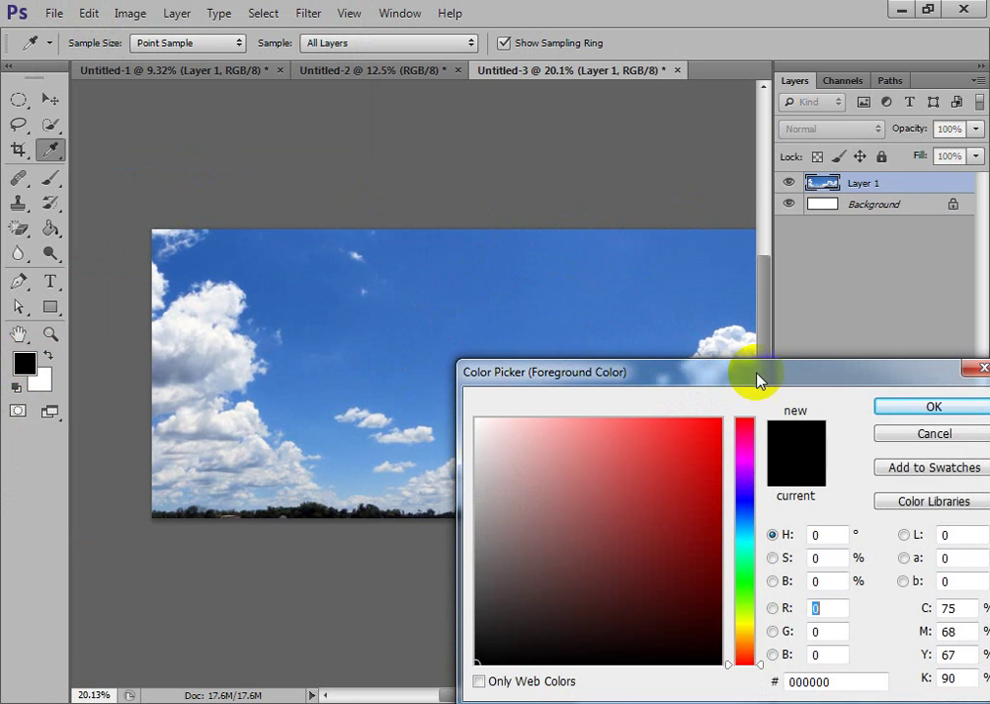
drag(756, 384, 800, 348)
drag(789, 491, 788, 480)
click(743, 405)
mouse_move(743, 405)
mouse_down()
mouse_move(698, 325)
mouse_move(721, 327)
mouse_up()
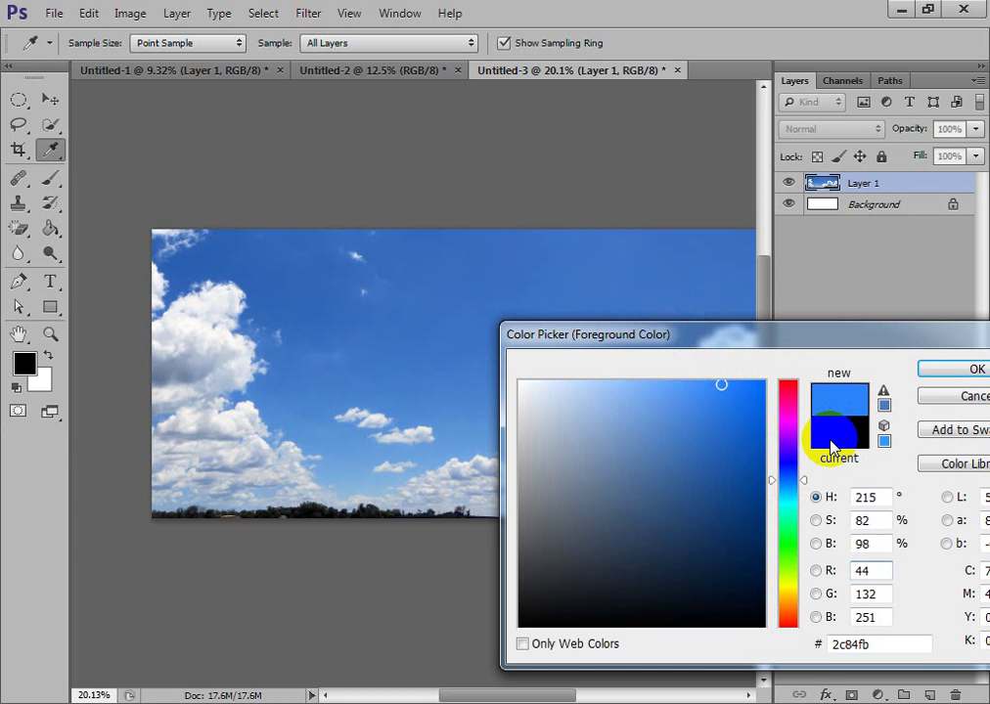
key(Escape)
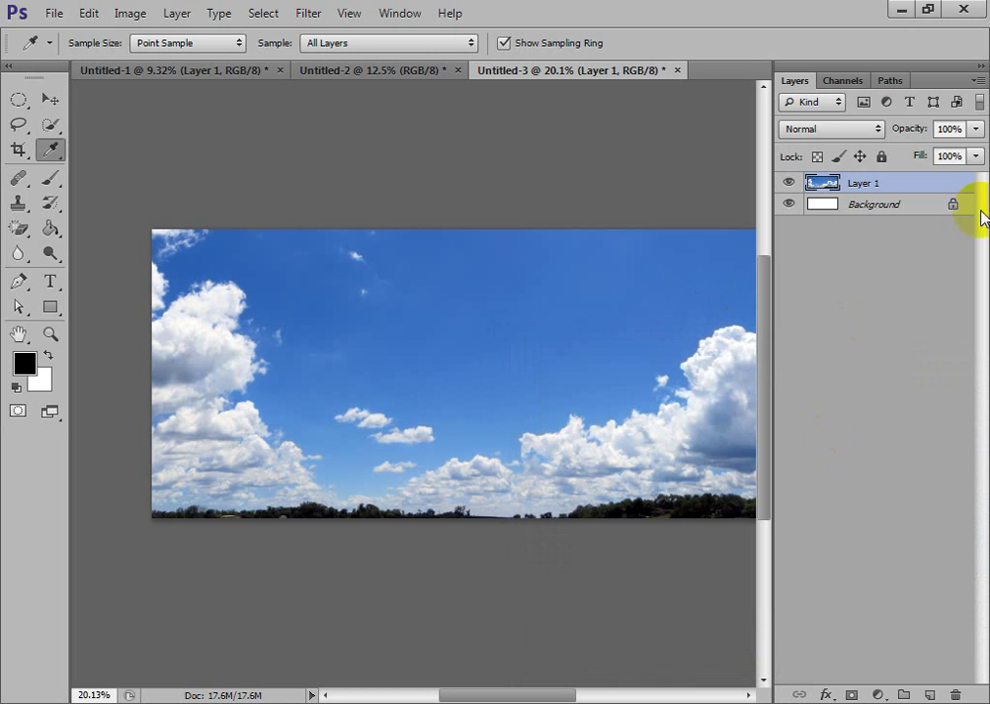
- With the Eyedropper Tool, sample the blue sky, the clouds and the dark treeline, ending with the sky blue as foreground color
right_click(47, 153)
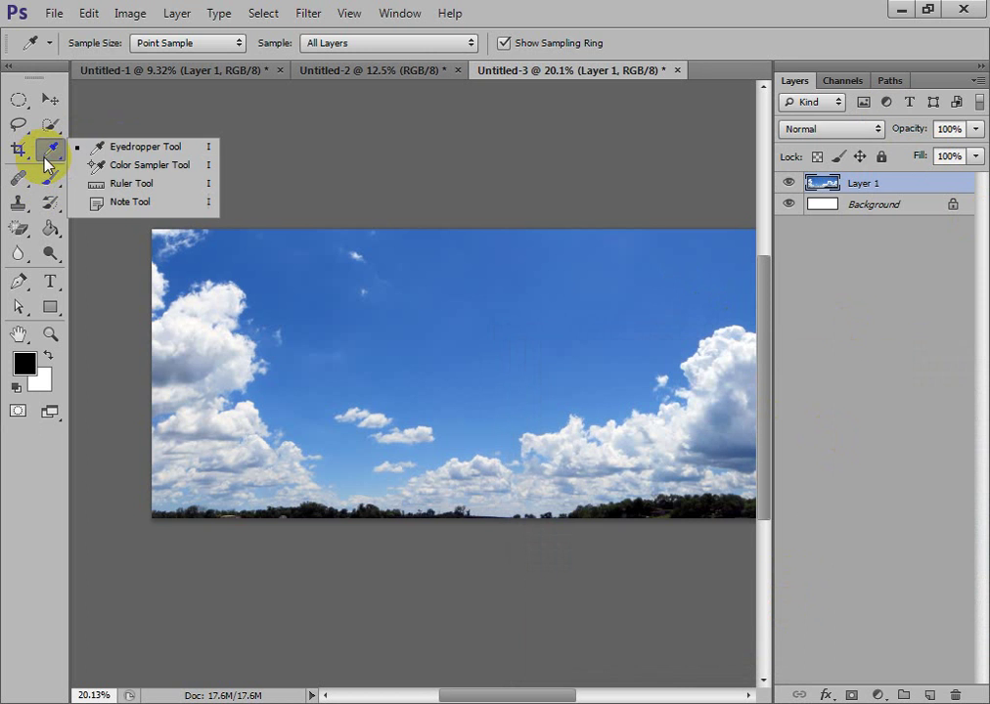
click(172, 147)
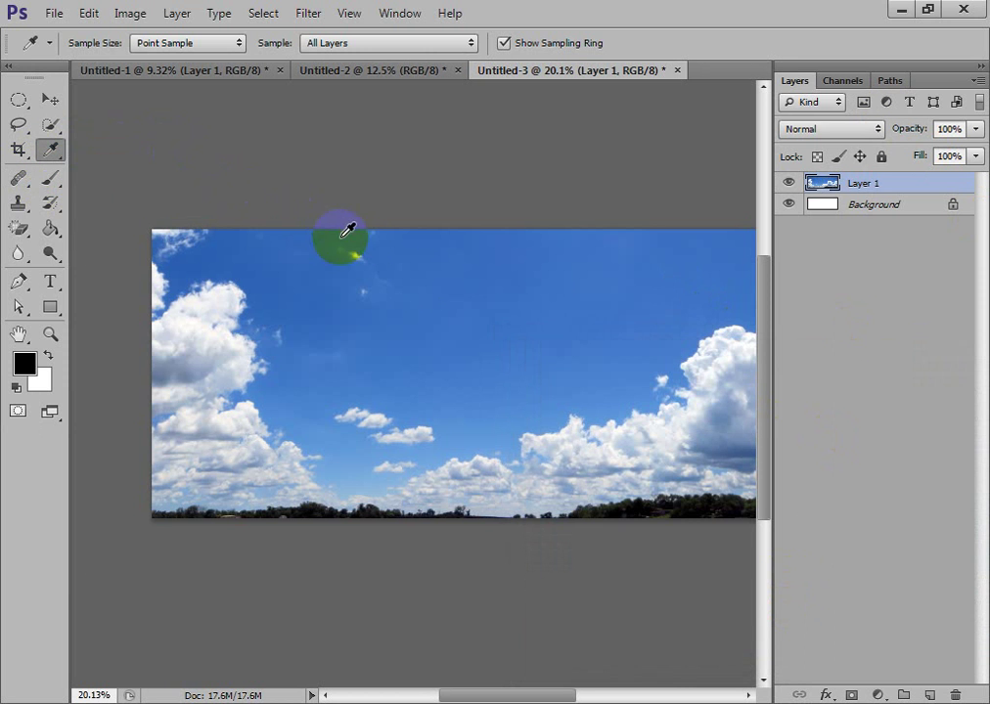
click(486, 298)
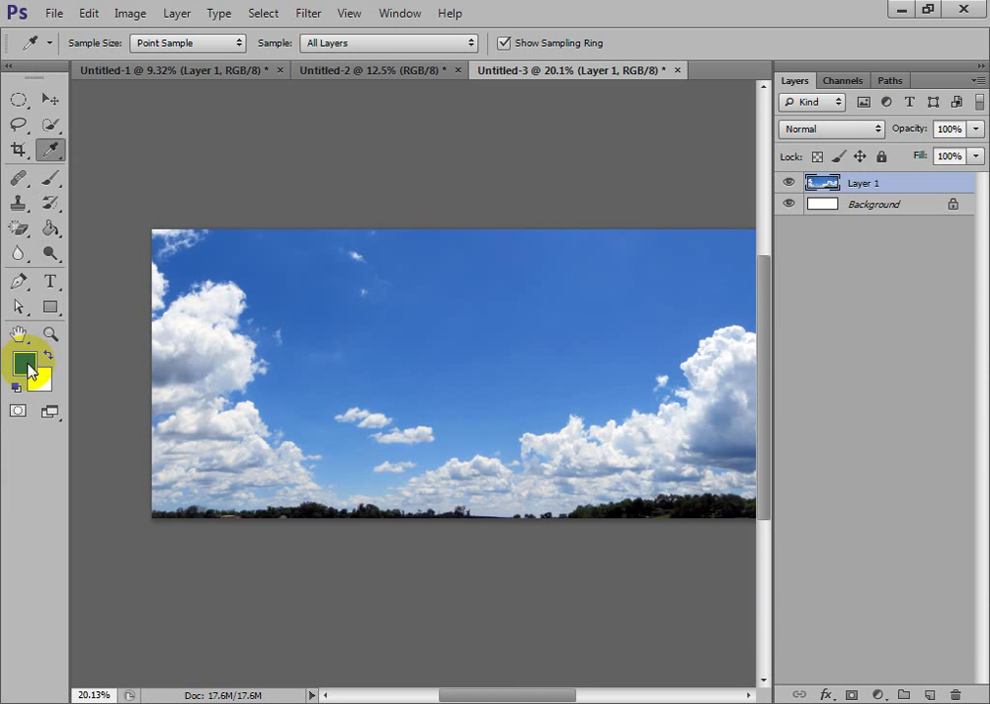
click(198, 344)
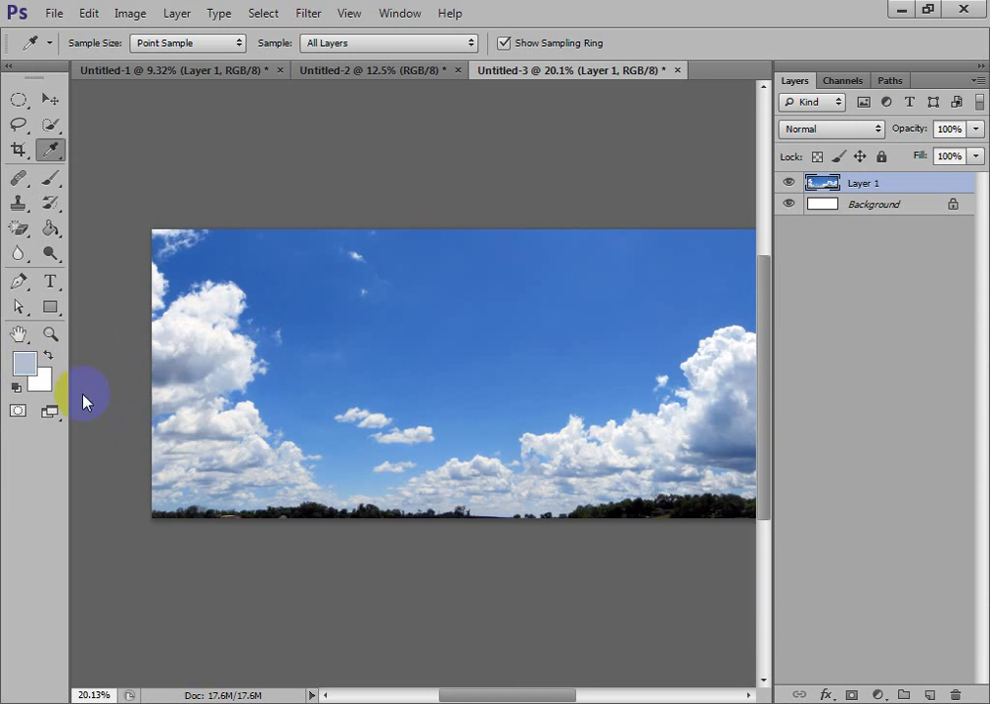
click(313, 494)
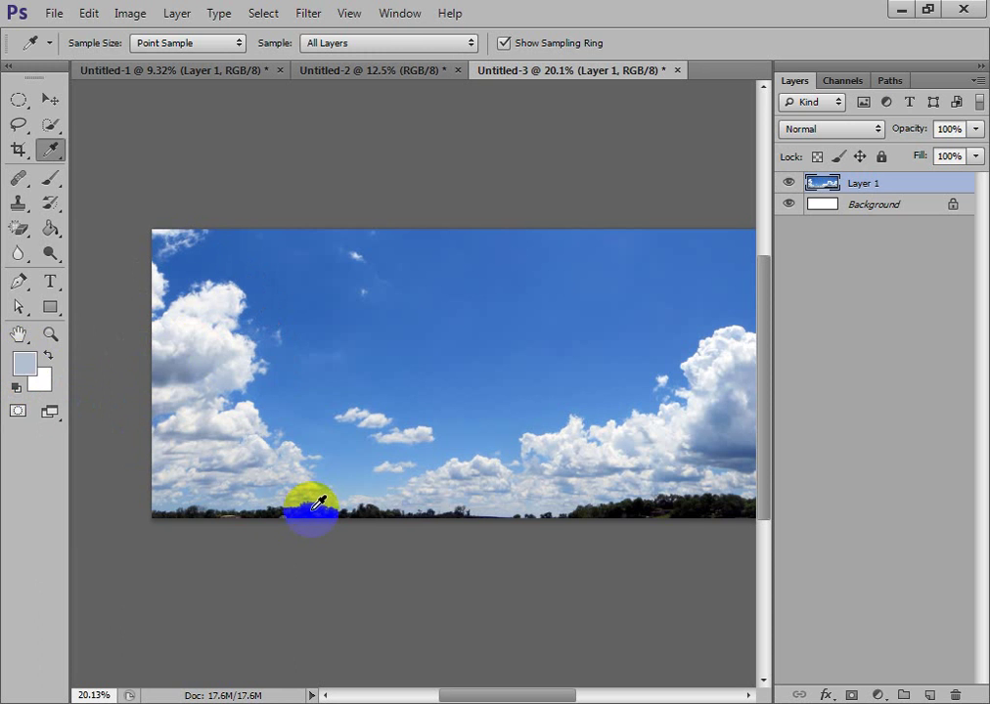
key(d)
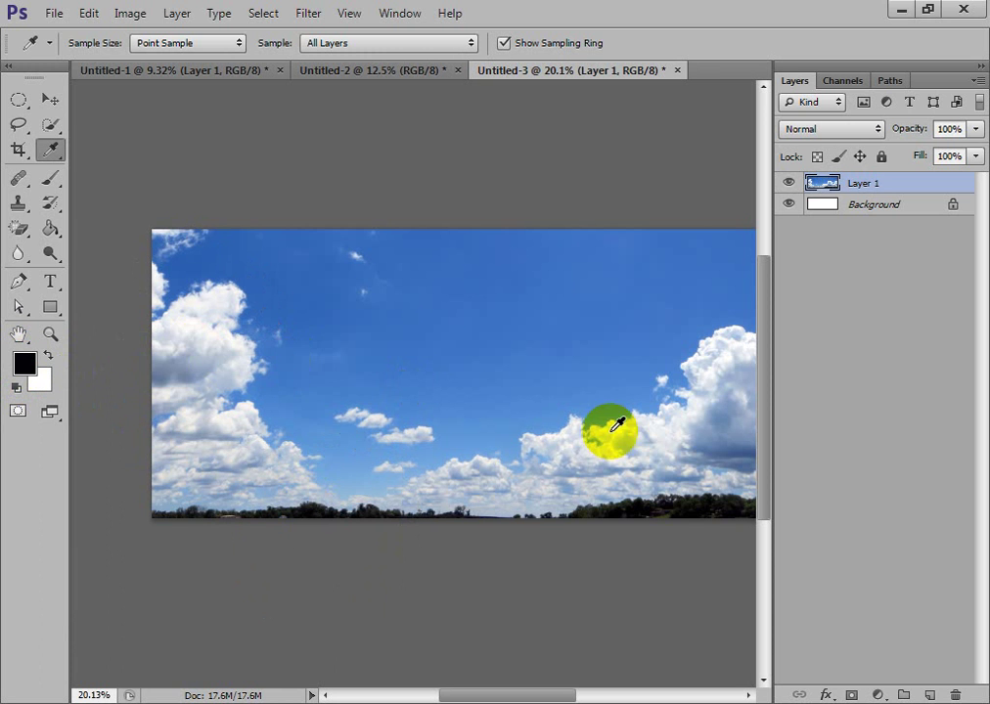
click(732, 424)
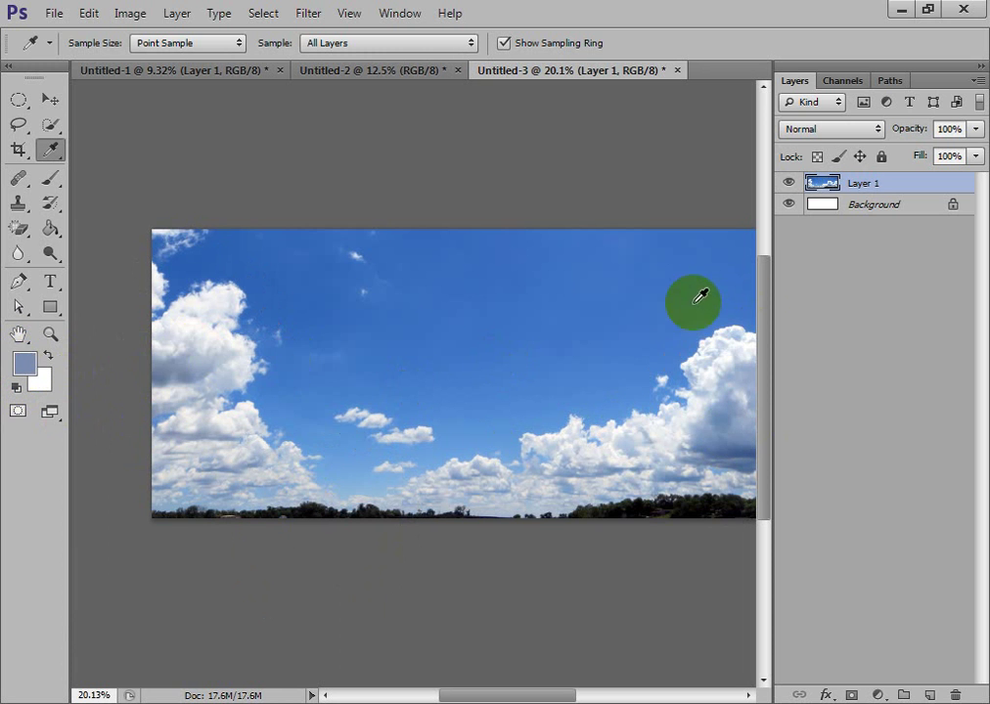
click(607, 281)
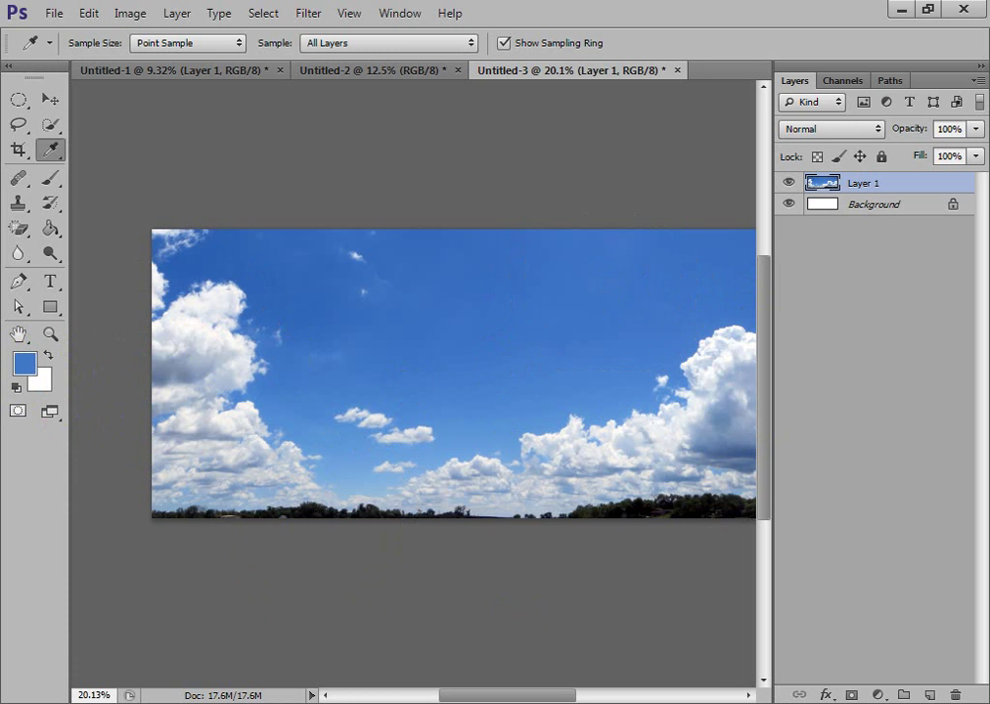
- Open the sampled foreground color in the Color Picker, highlight its hex code, and accept the color
mouse_move(205, 703)
click(23, 365)
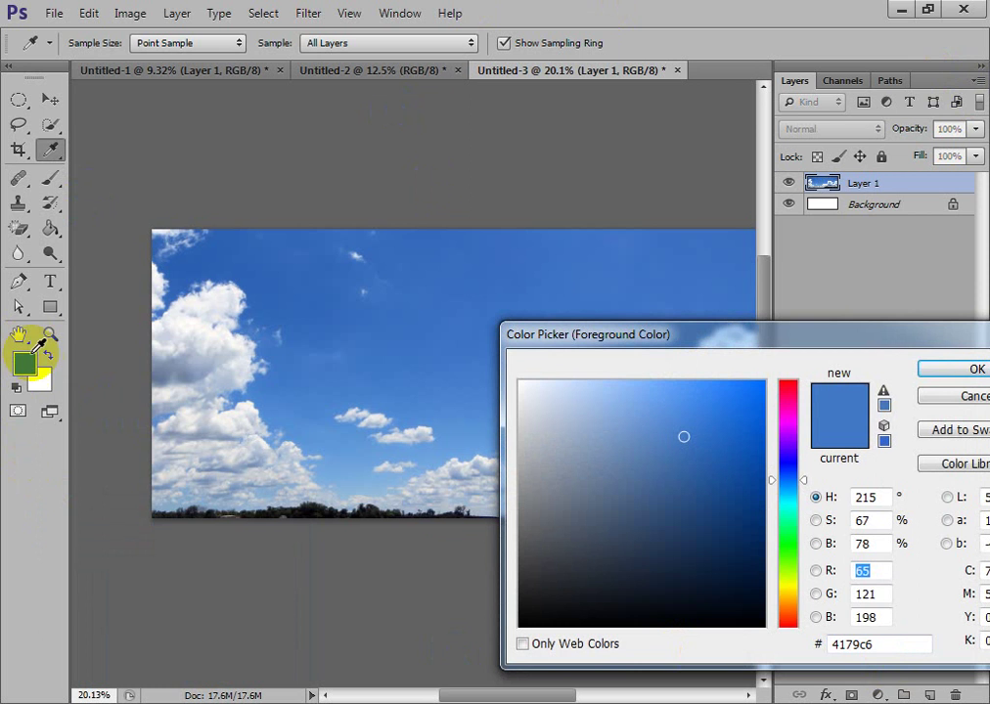
drag(872, 644, 819, 678)
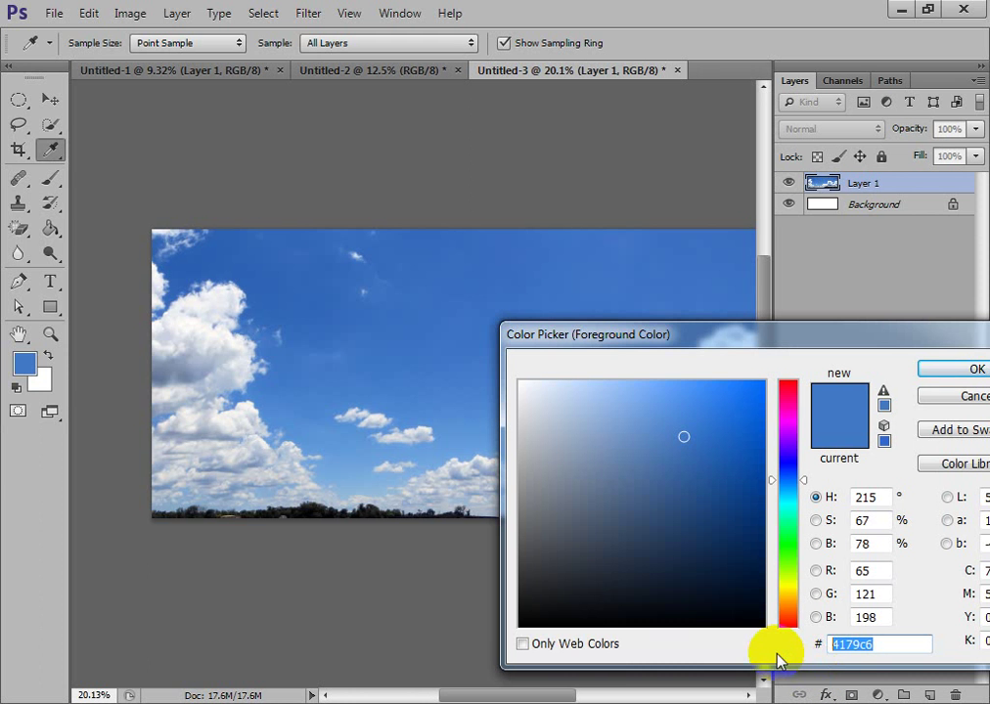
key(Return)
drag(682, 270, 260, 327)
- Switch to Chrome and replace the sky image search with one for "web templates"
key(alt+Tab)
scroll(366, 668, up, 5)
scroll(374, 586, up, 15)
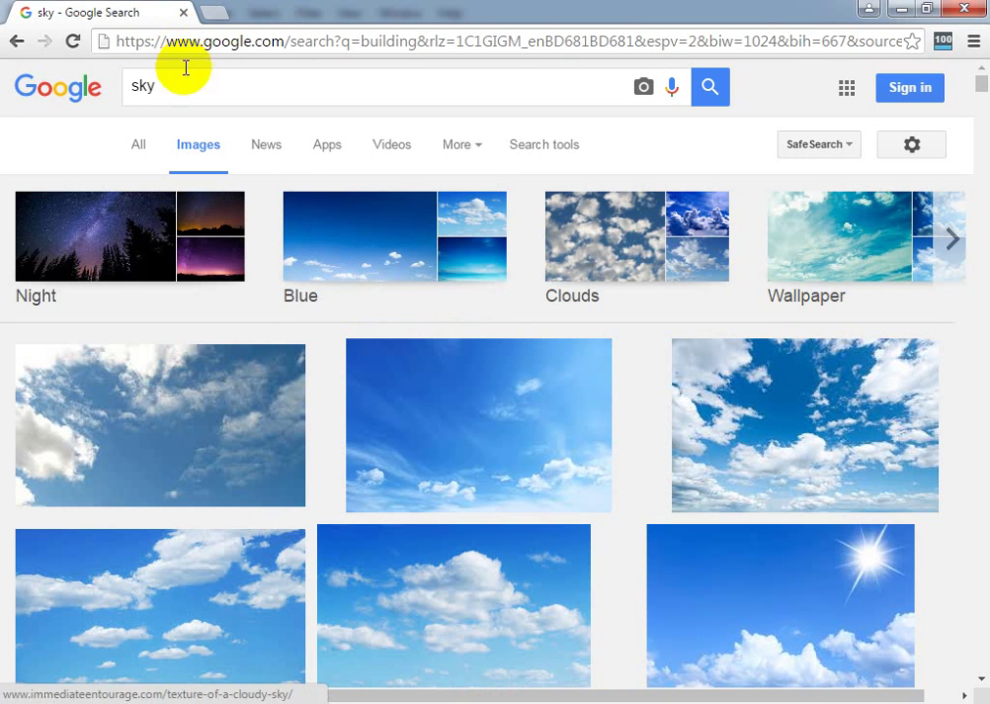
drag(186, 69, 33, 95)
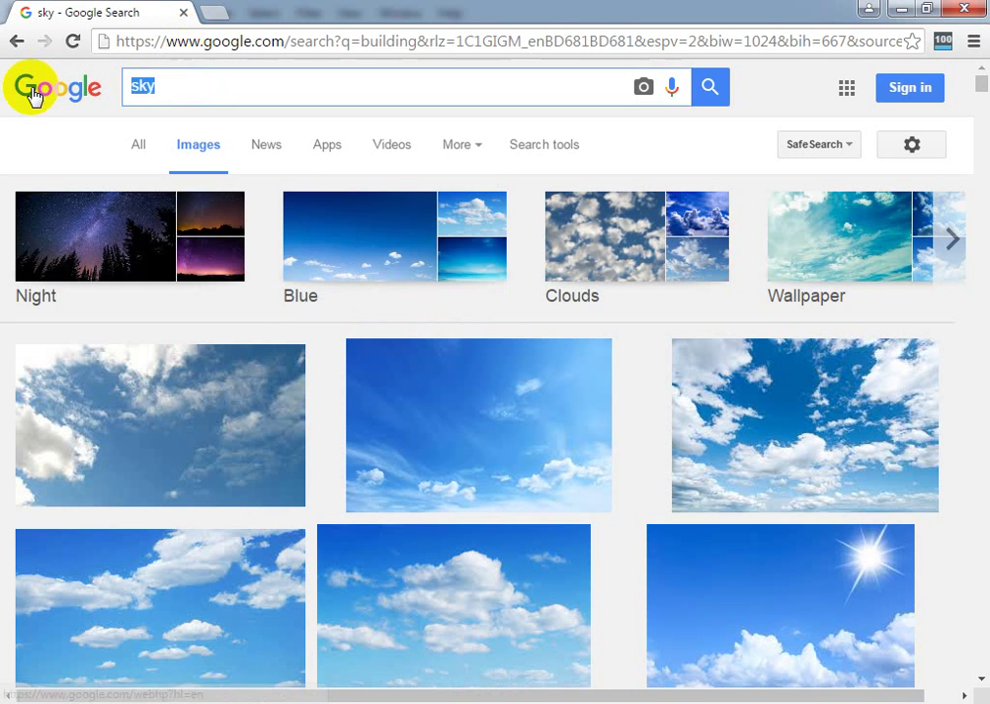
key(BackSpace)
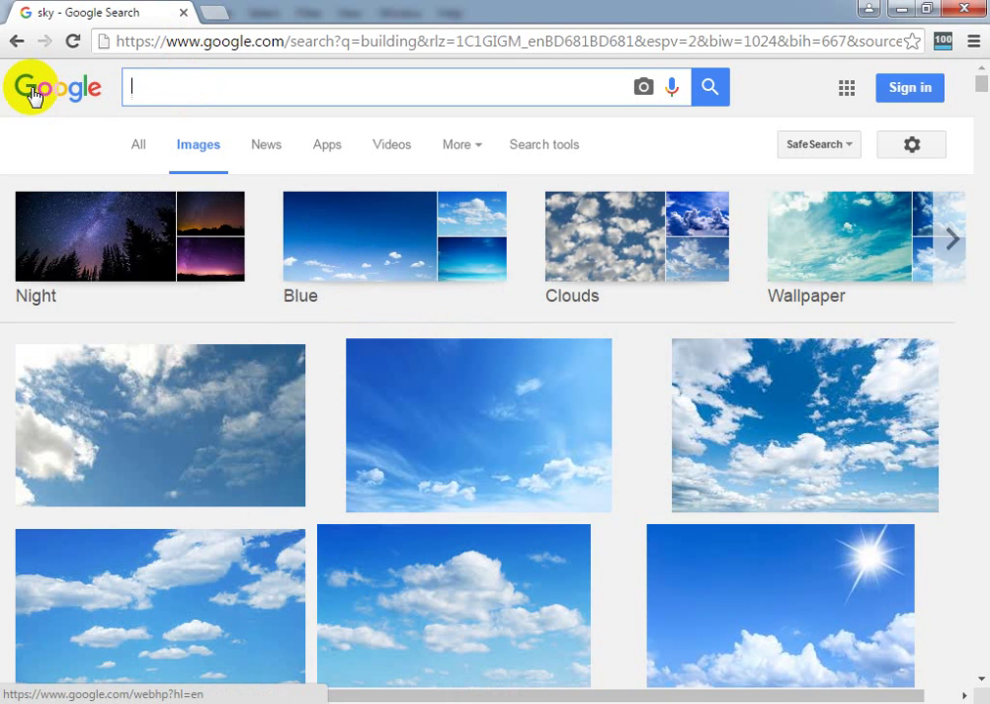
text(web t)
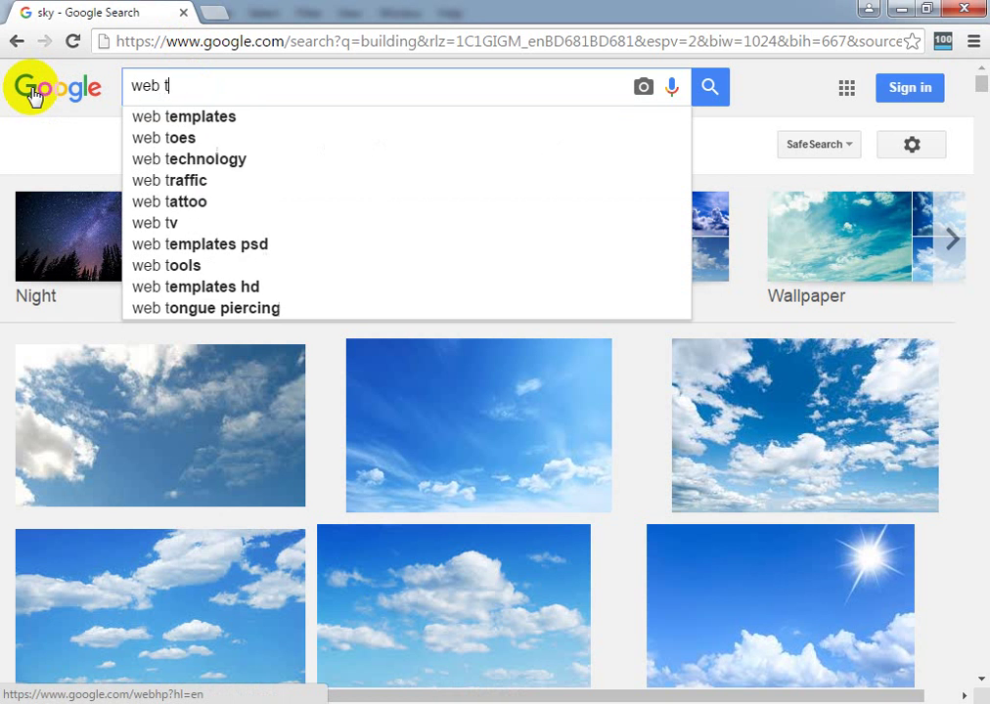
text(e)
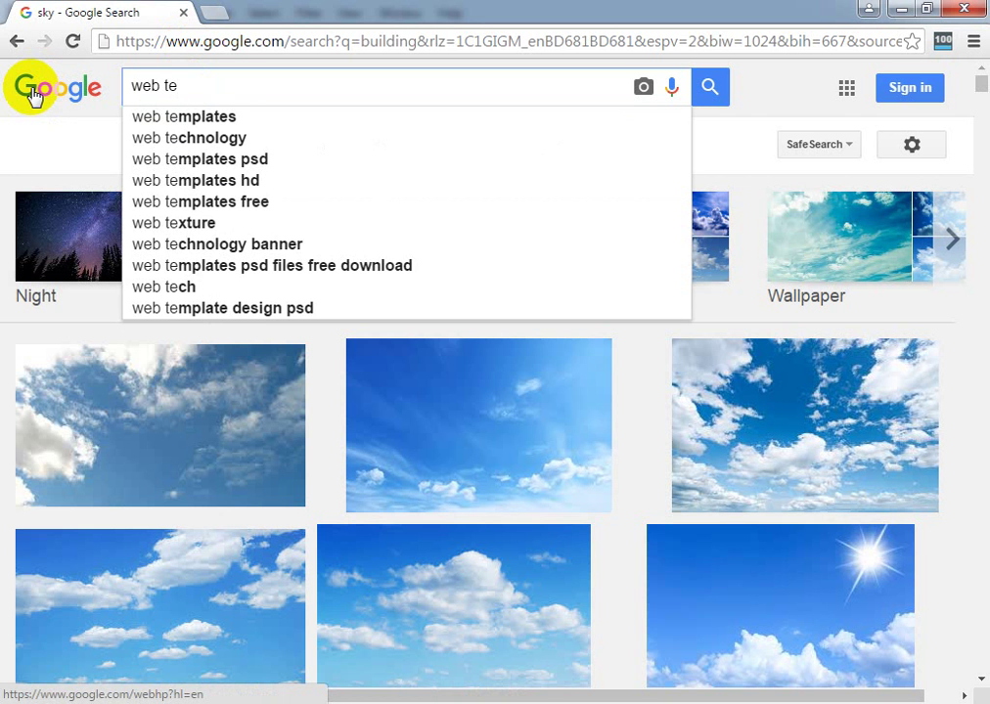
key(Down)
key(Return)
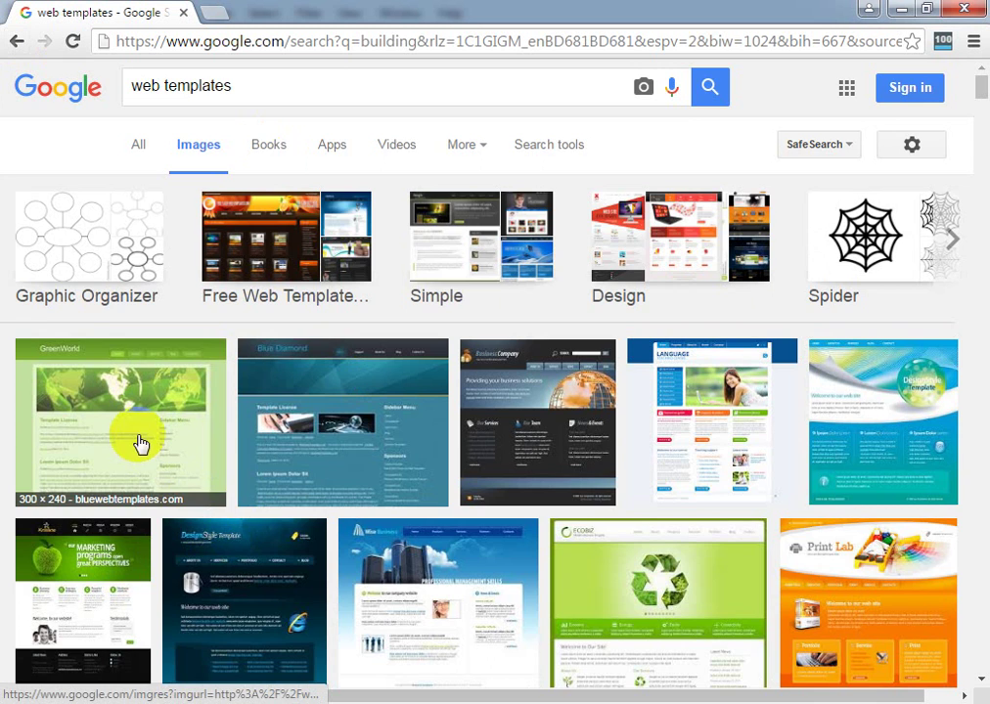
- Open the Blue Diamond website template preview, copy its image, and return to Photoshop
click(315, 431)
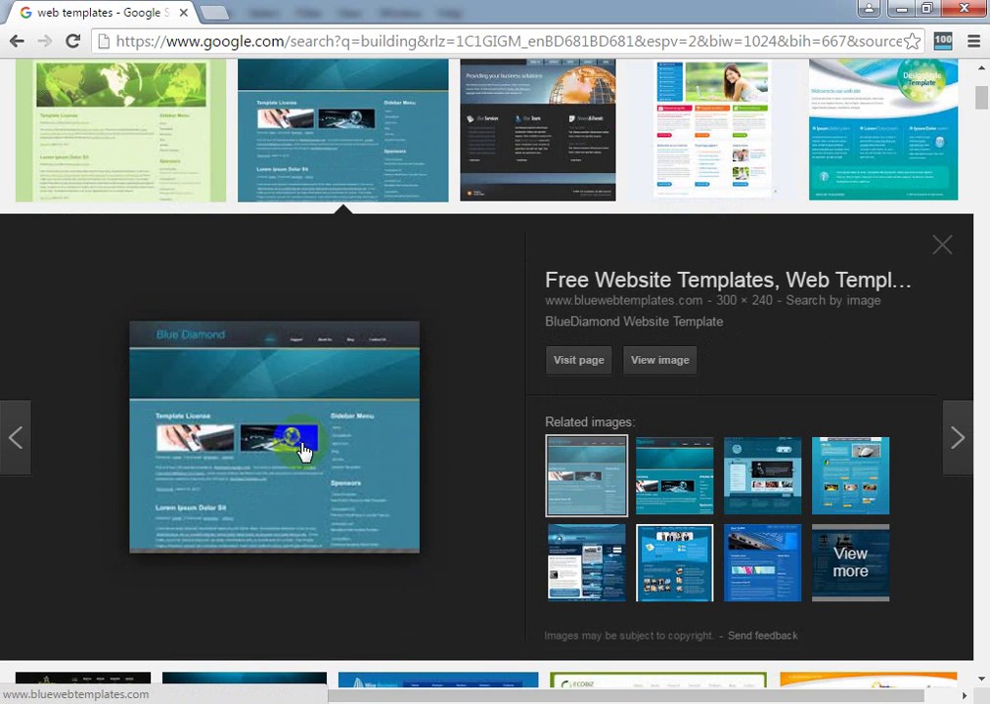
right_click(304, 458)
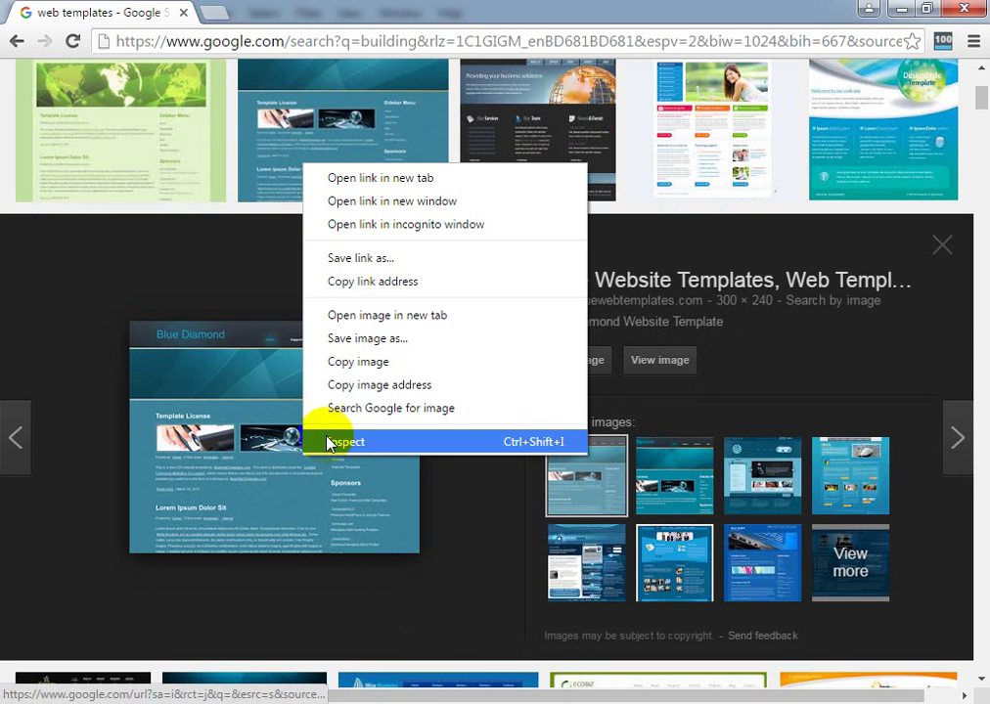
click(381, 364)
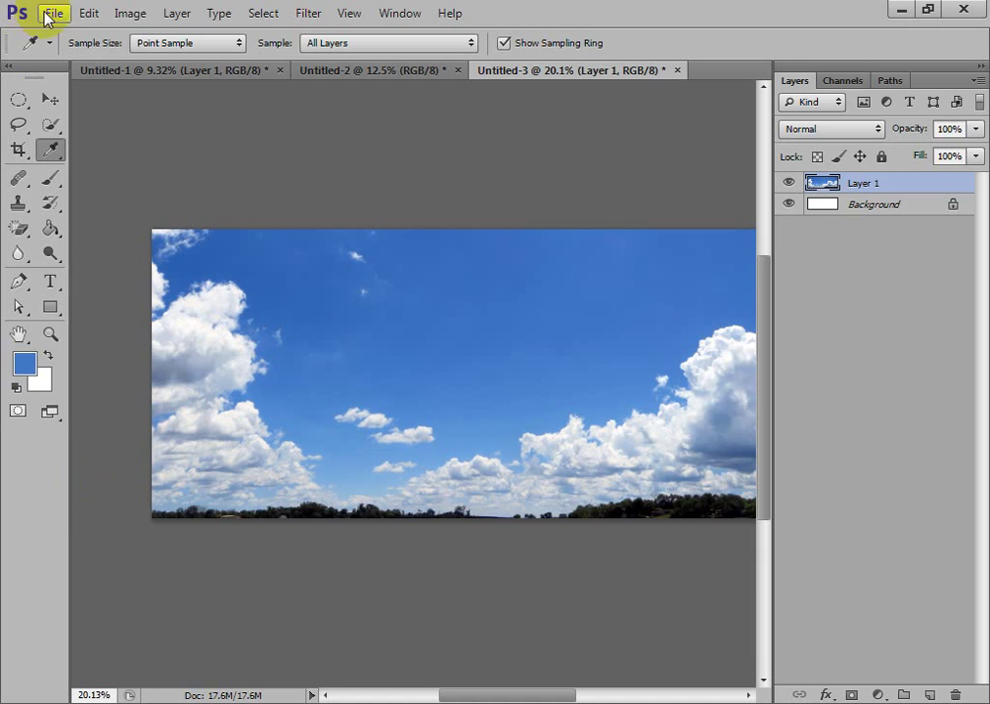
- Create a new document with the preset settings and paste the Blue Diamond template image into it
click(53, 13)
click(61, 32)
click(577, 129)
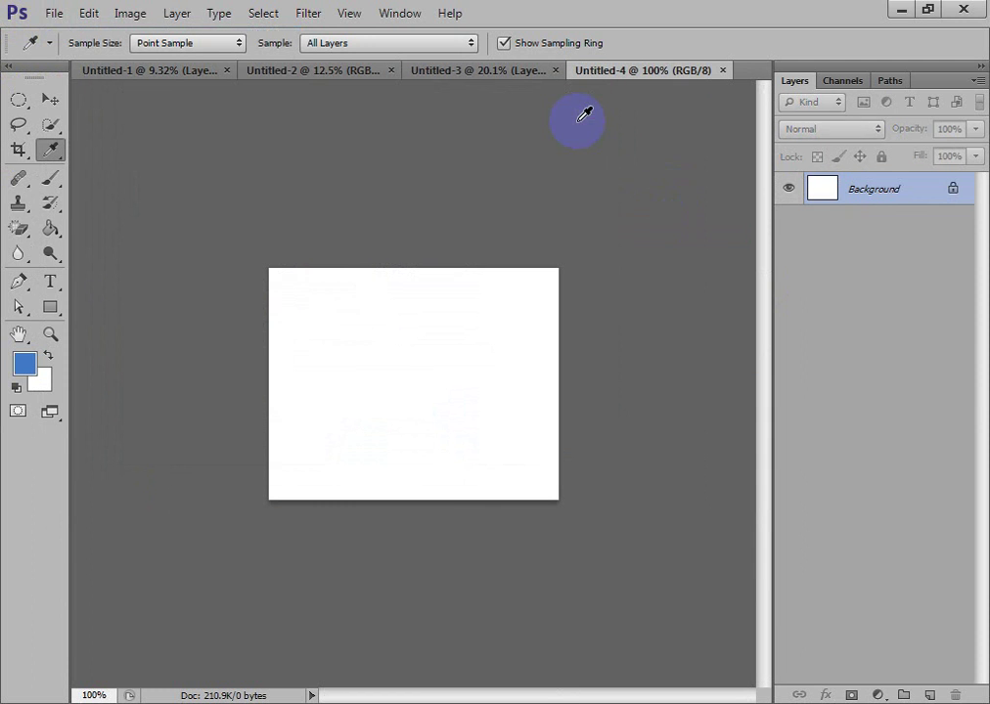
key(ctrl+v)
drag(347, 409, 570, 424)
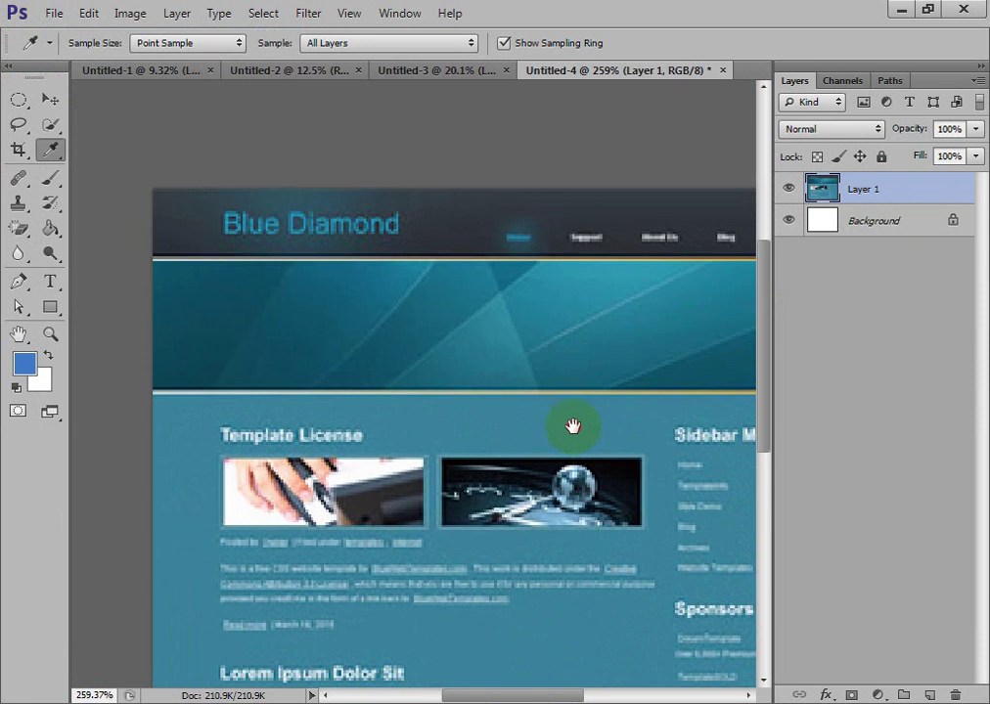
- Activate the Ruler Tool from the Eyedropper tool group for the template document
click(50, 99)
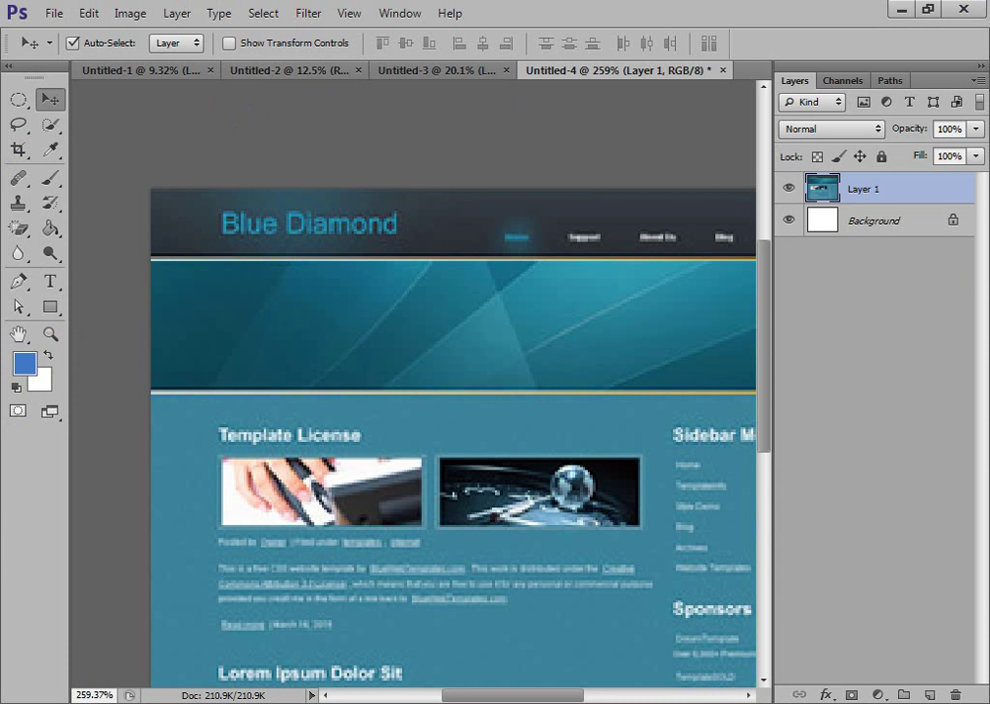
click(49, 156)
right_click(48, 163)
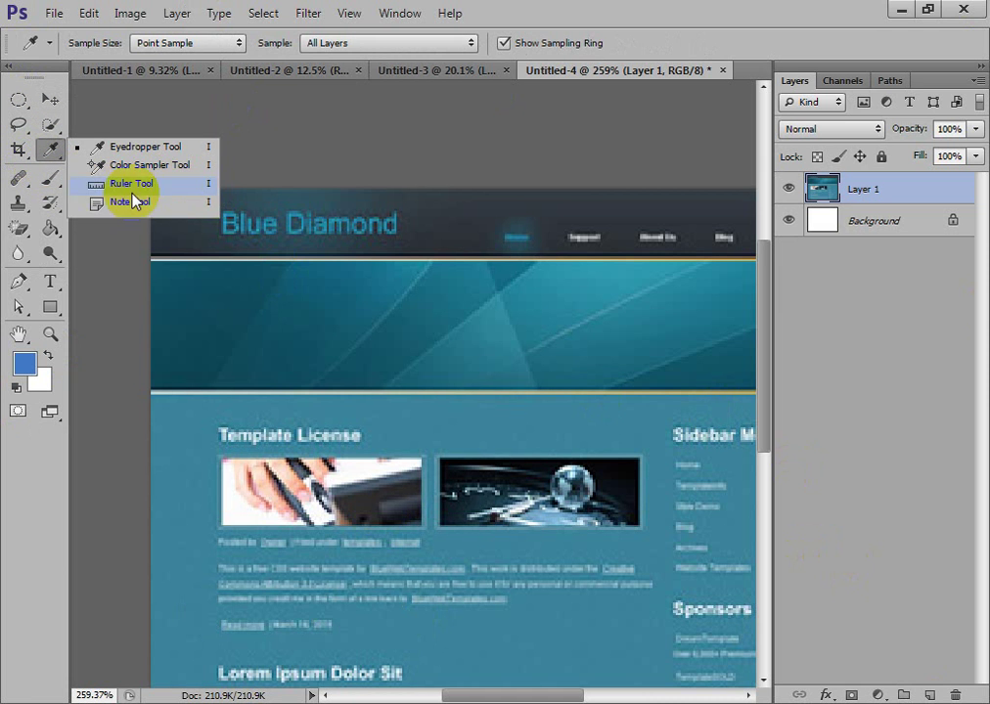
click(183, 184)
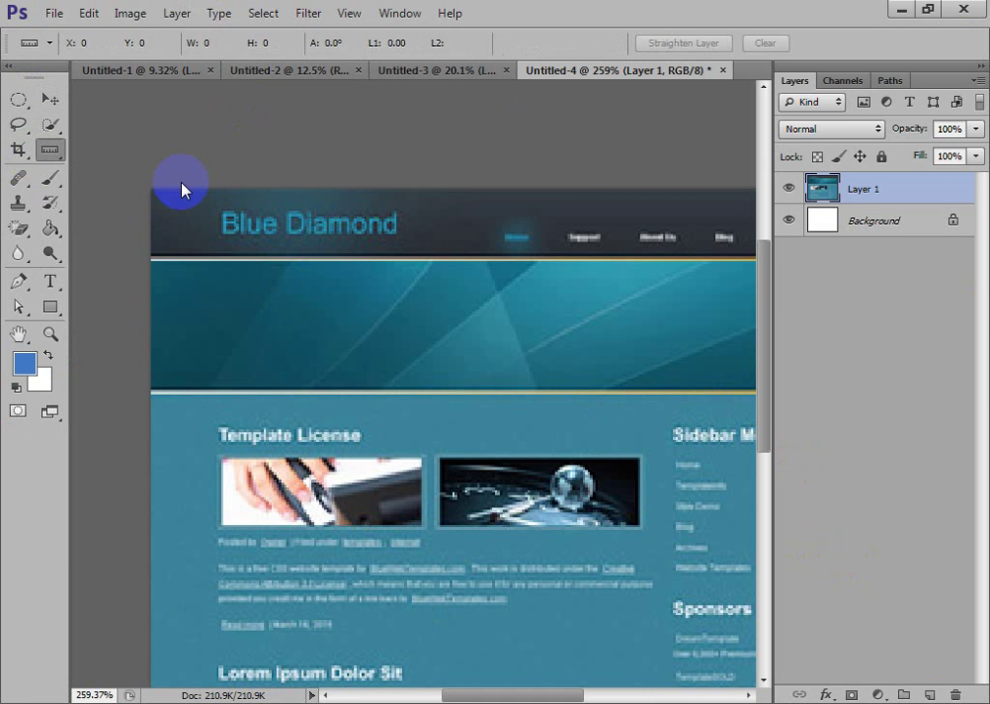
- Close the Untitled-3, Untitled-2 and Untitled-1 documents without saving their changes
click(494, 77)
click(573, 70)
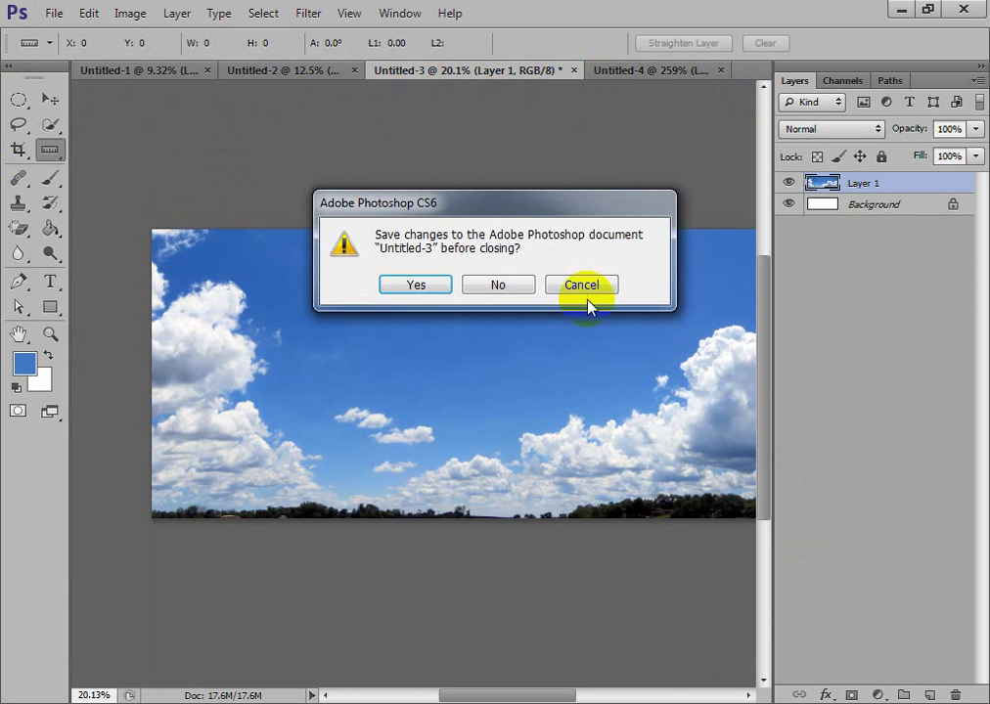
click(503, 282)
click(426, 68)
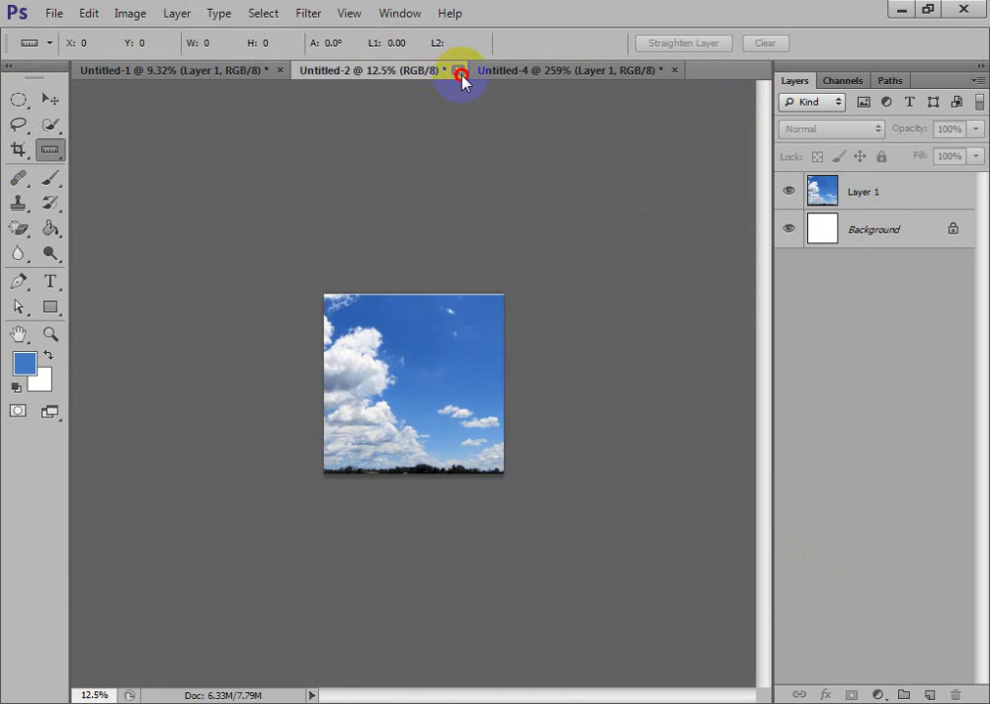
click(460, 72)
click(499, 283)
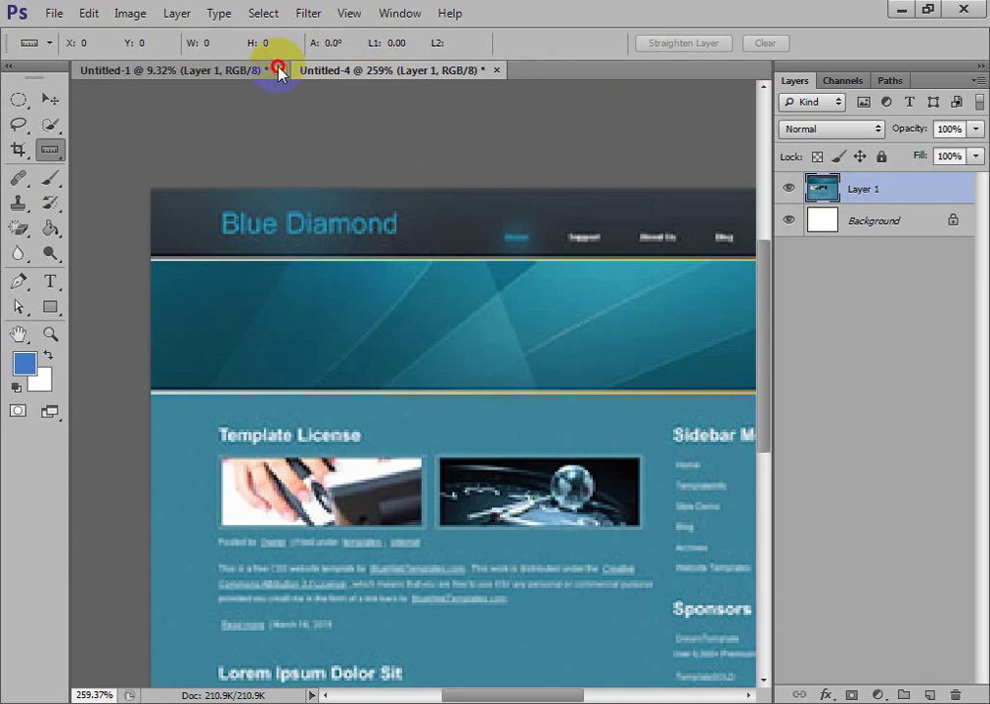
click(279, 70)
click(504, 285)
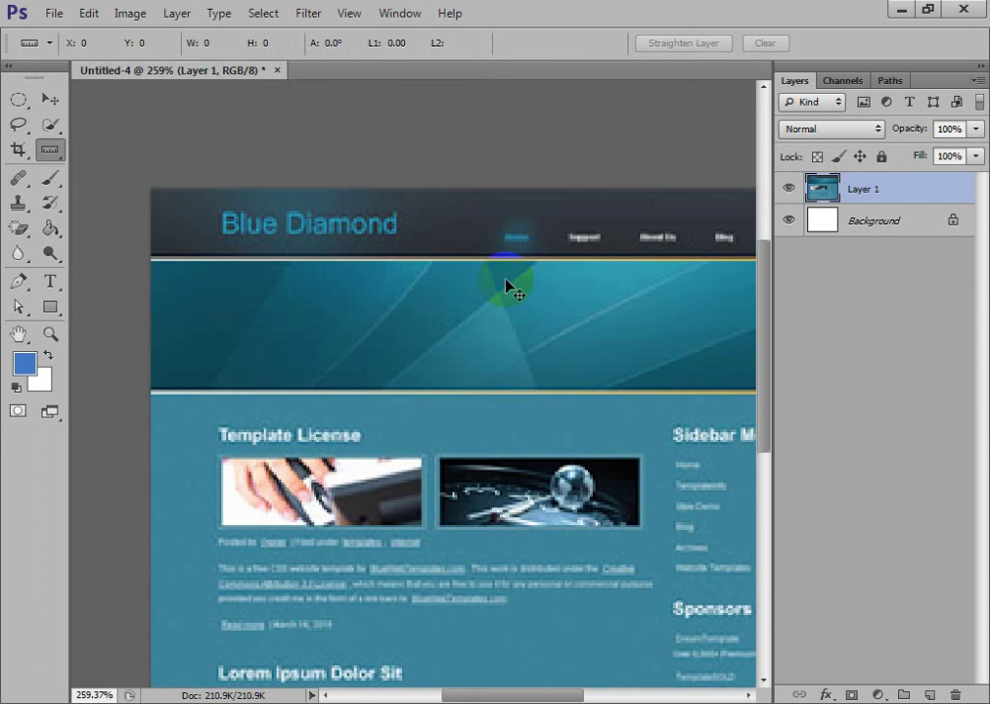
- Show the rulers around the template document and view the measurement units available for them
key(ctrl+r)
scroll(509, 285, down, 2)
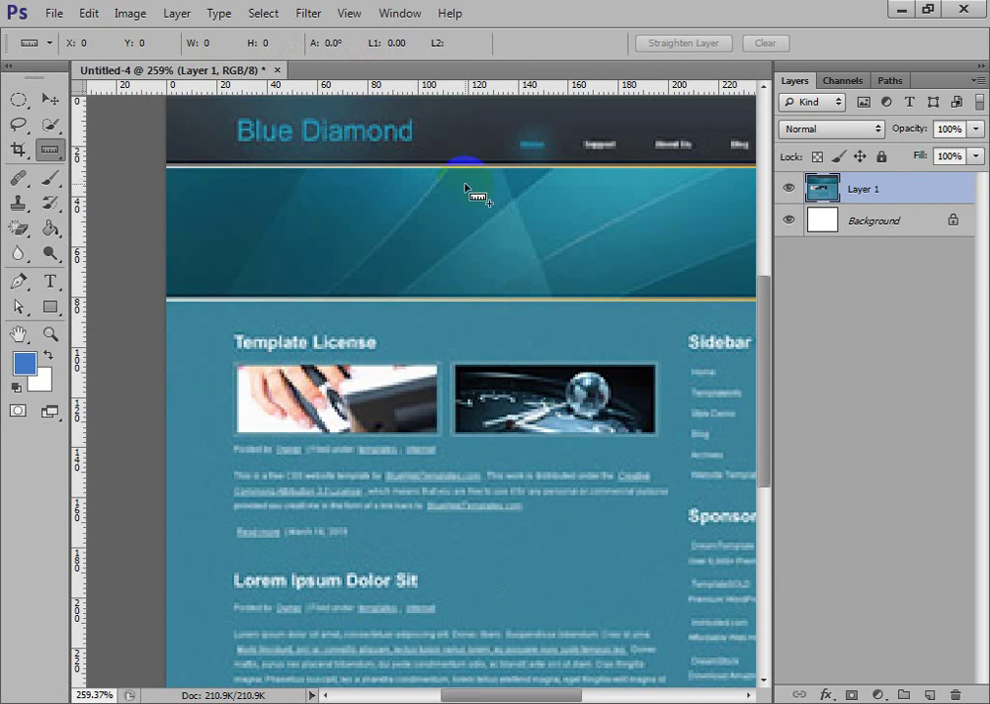
scroll(466, 187, up, 2)
right_click(390, 93)
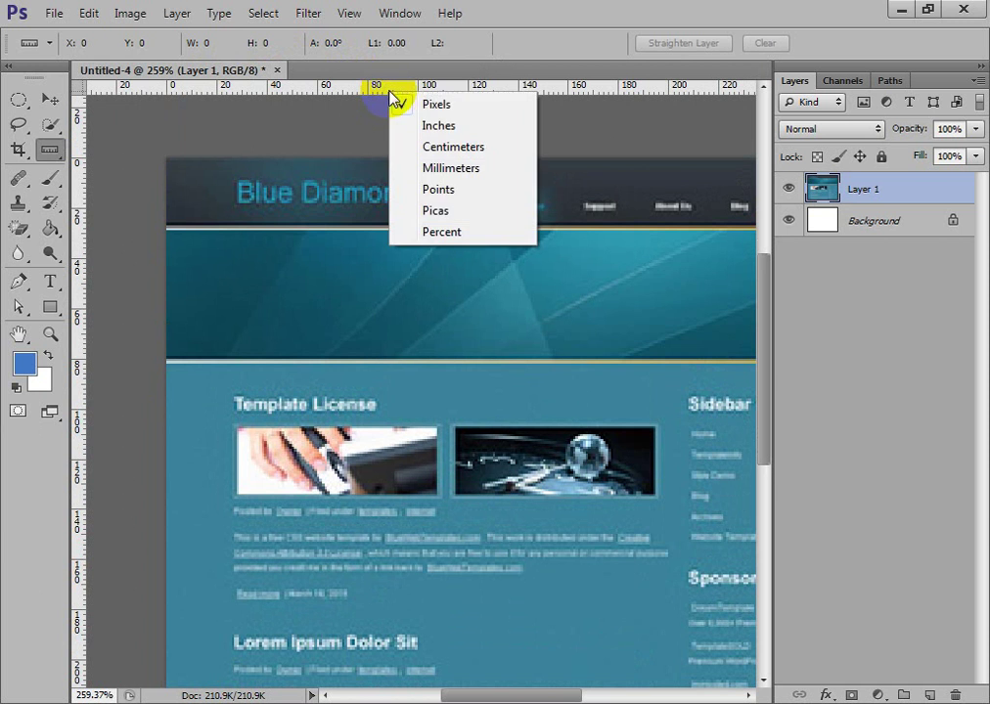
click(409, 90)
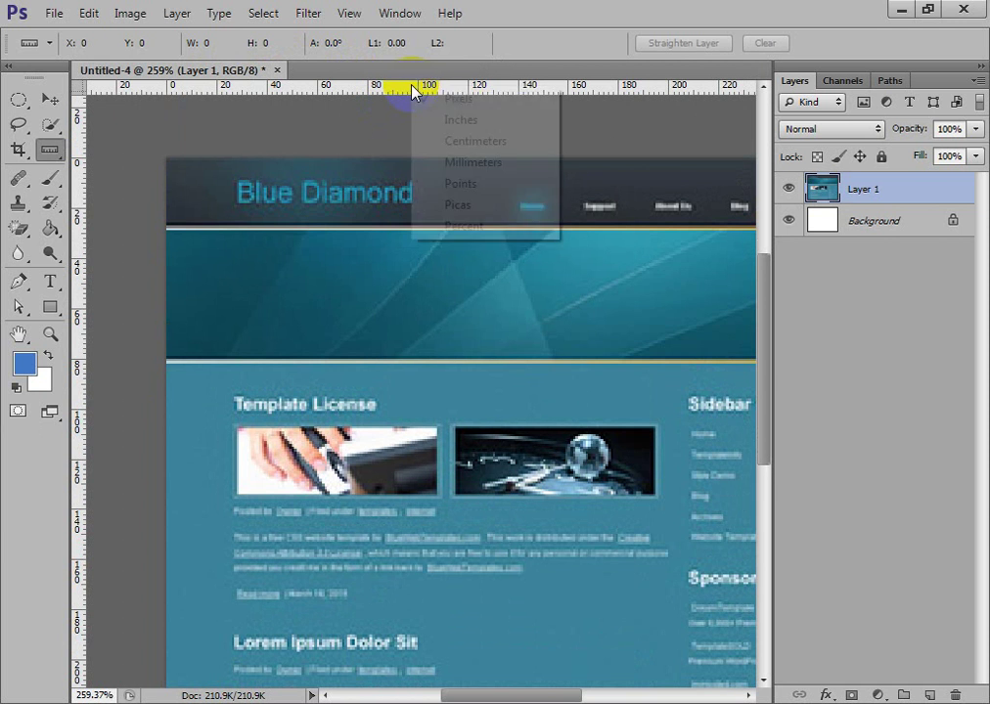
click(491, 99)
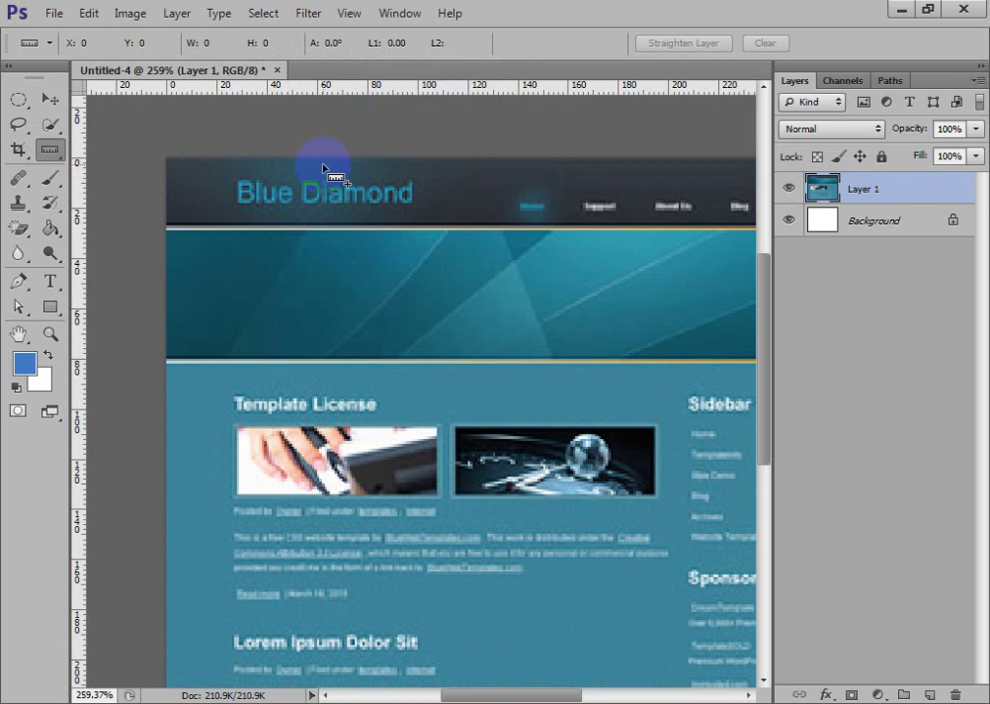
- Measure the vertical gaps above and below the Blue Diamond title within the header, clearing each measurement
drag(287, 159, 290, 193)
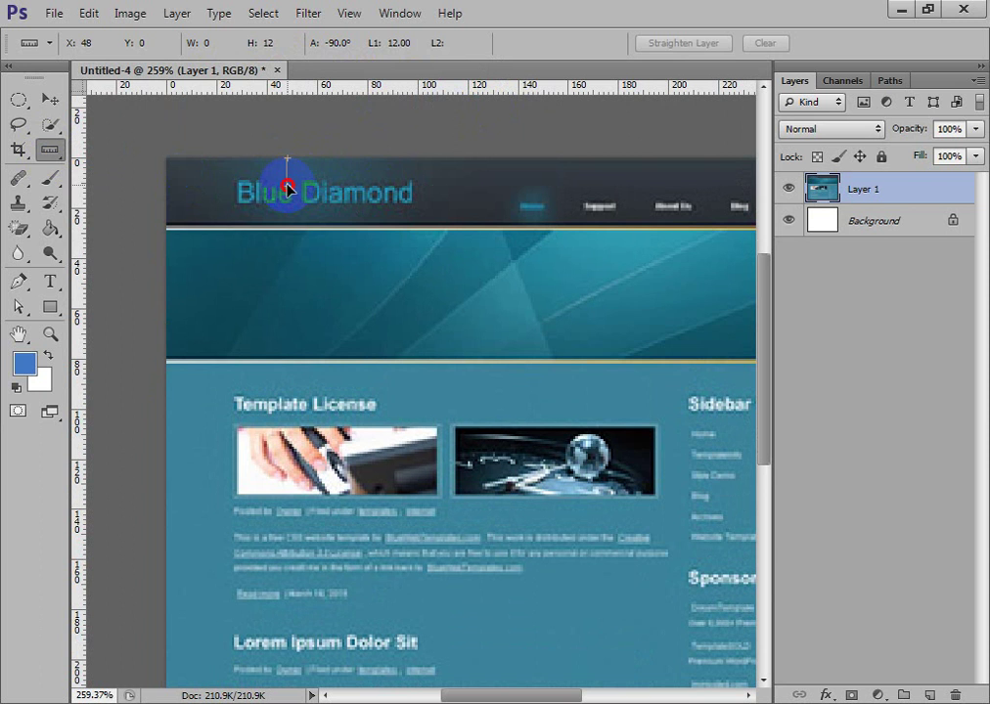
drag(286, 186, 287, 182)
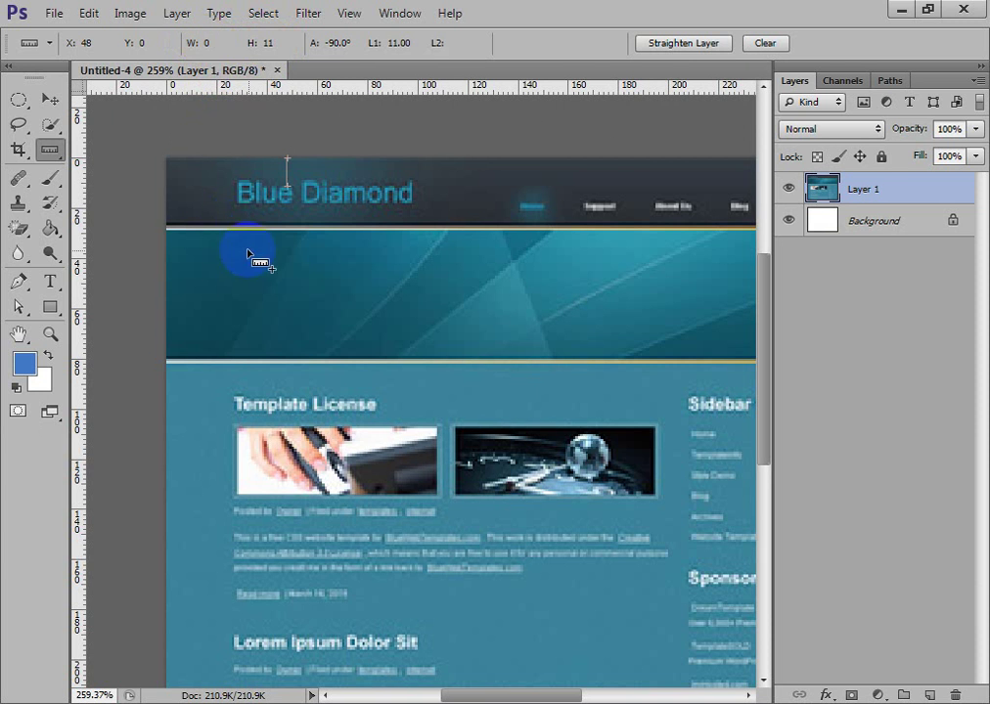
click(769, 43)
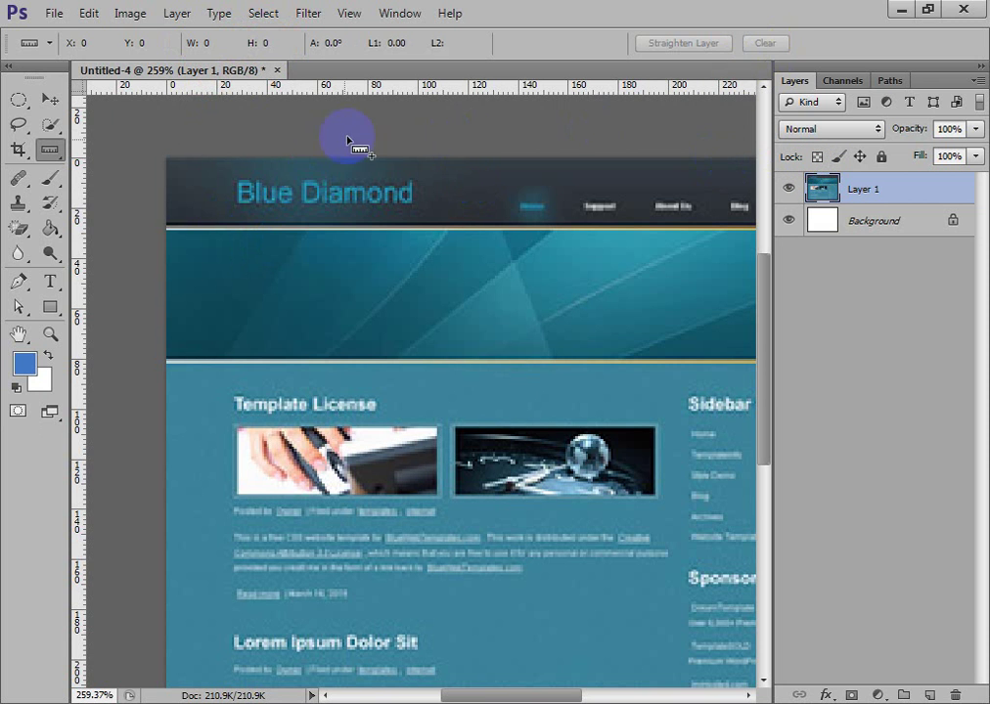
drag(284, 206, 285, 232)
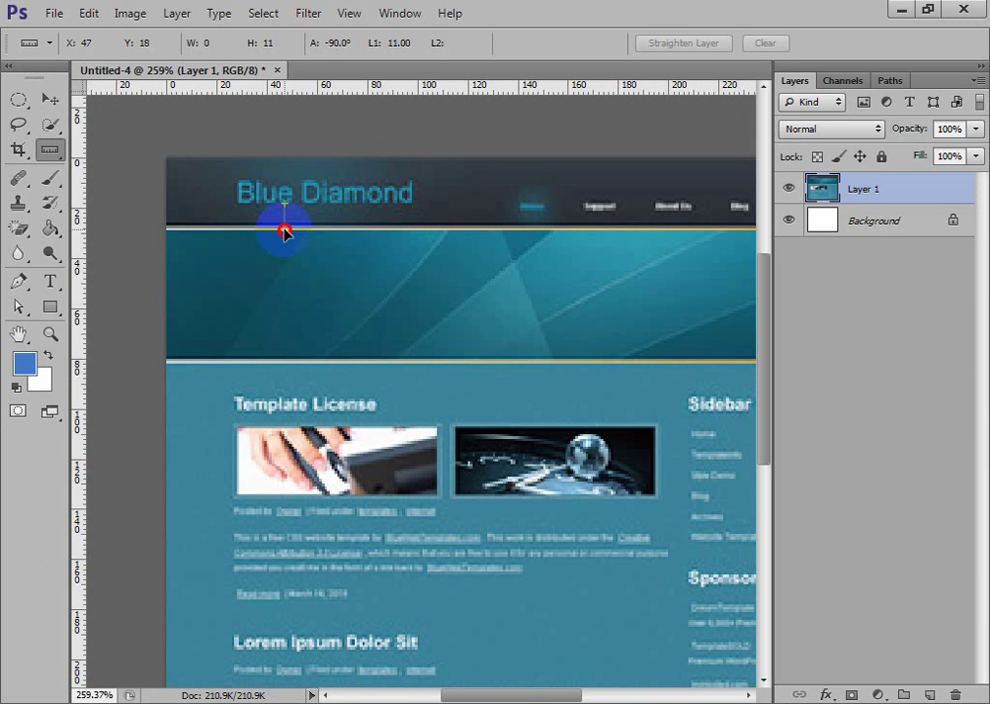
drag(285, 232, 285, 232)
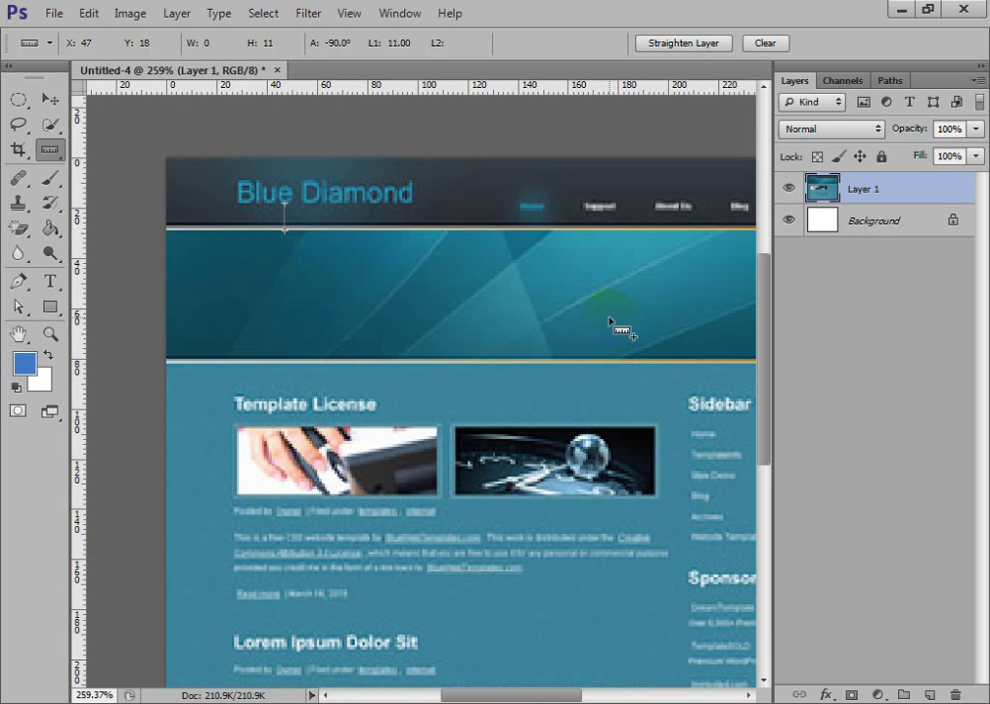
click(764, 43)
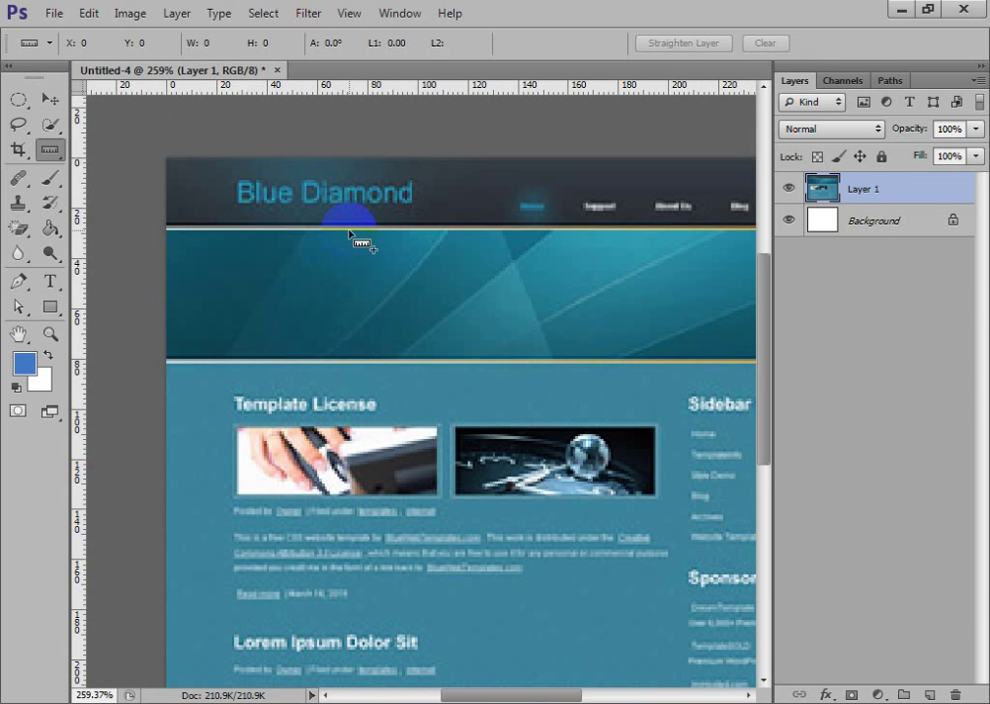
- Measure the height of the teal banner and the full width of the template, clearing each measurement
drag(348, 231, 362, 363)
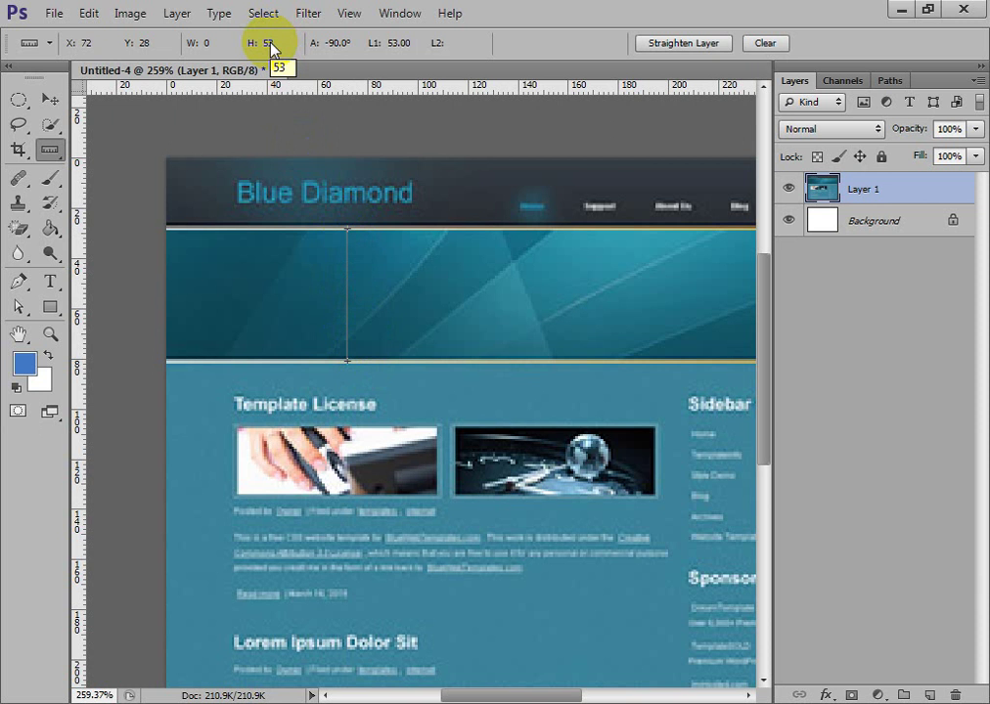
click(764, 43)
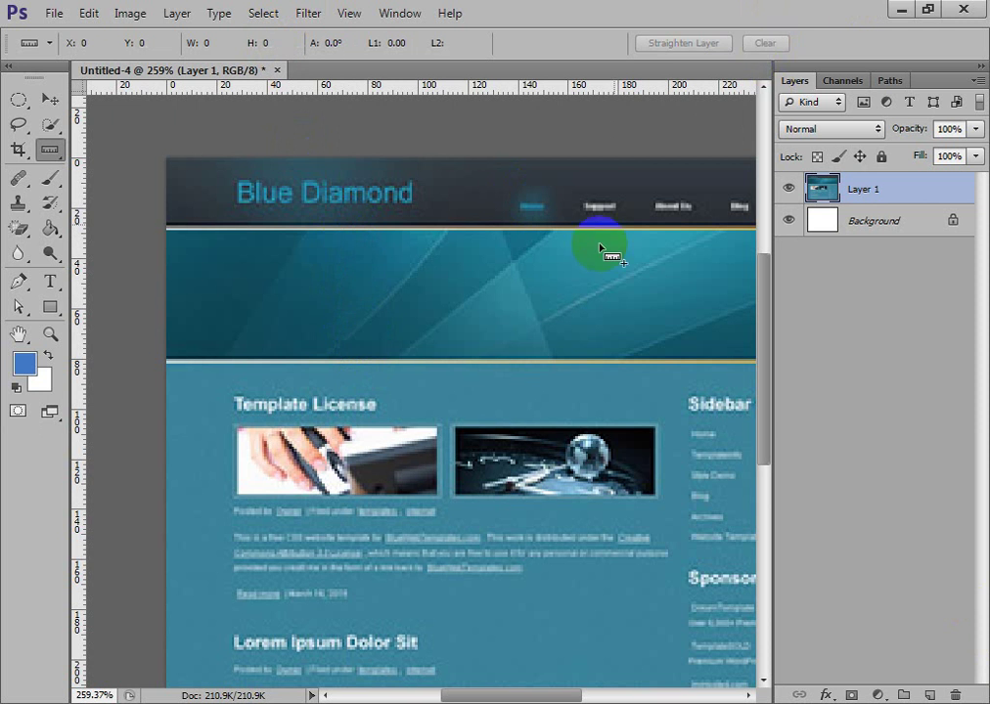
scroll(599, 247, down, 1)
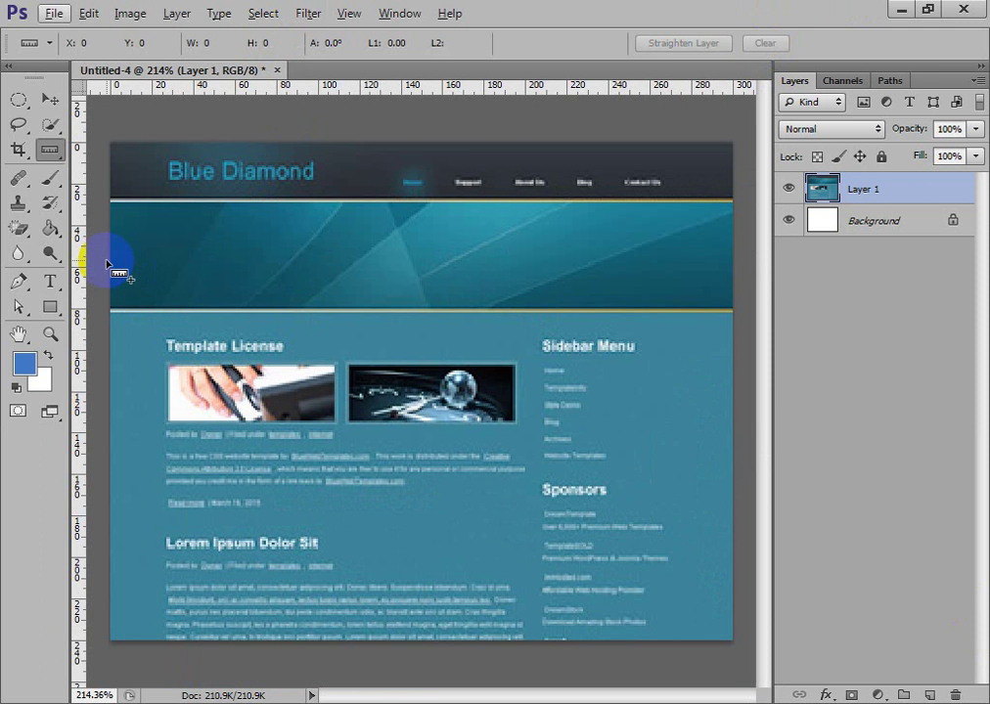
drag(109, 258, 675, 290)
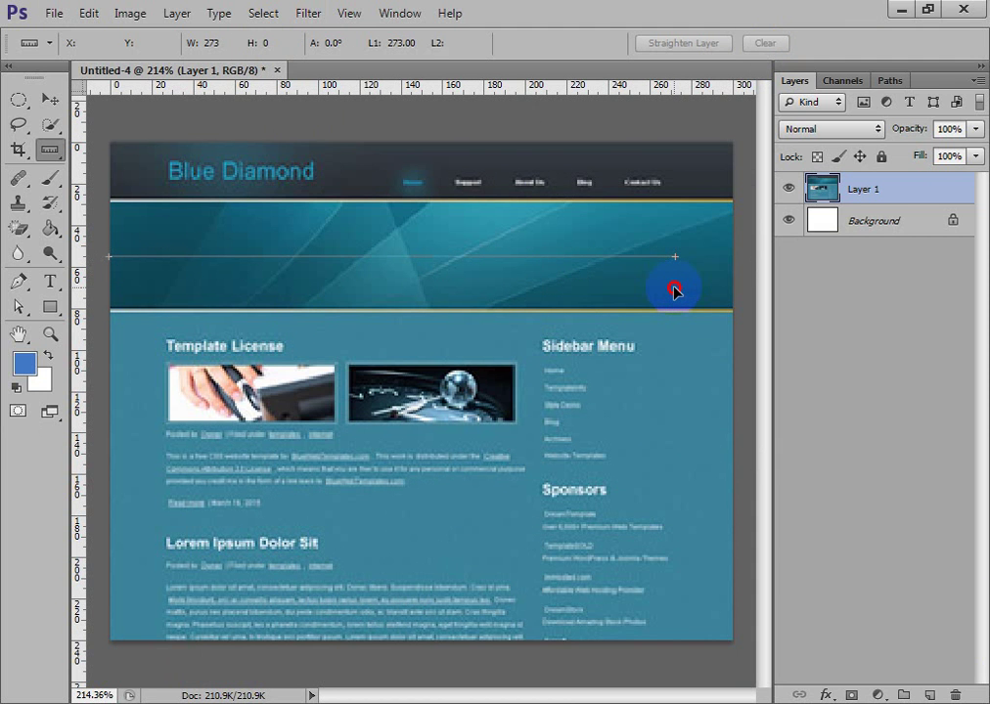
drag(674, 291, 731, 292)
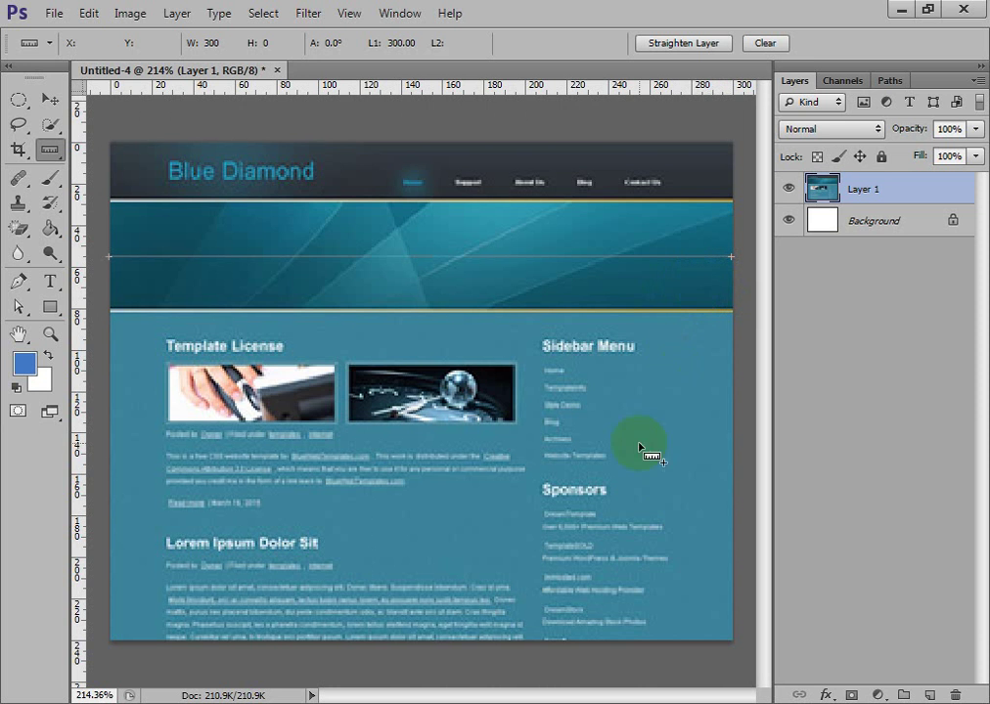
click(217, 43)
click(765, 43)
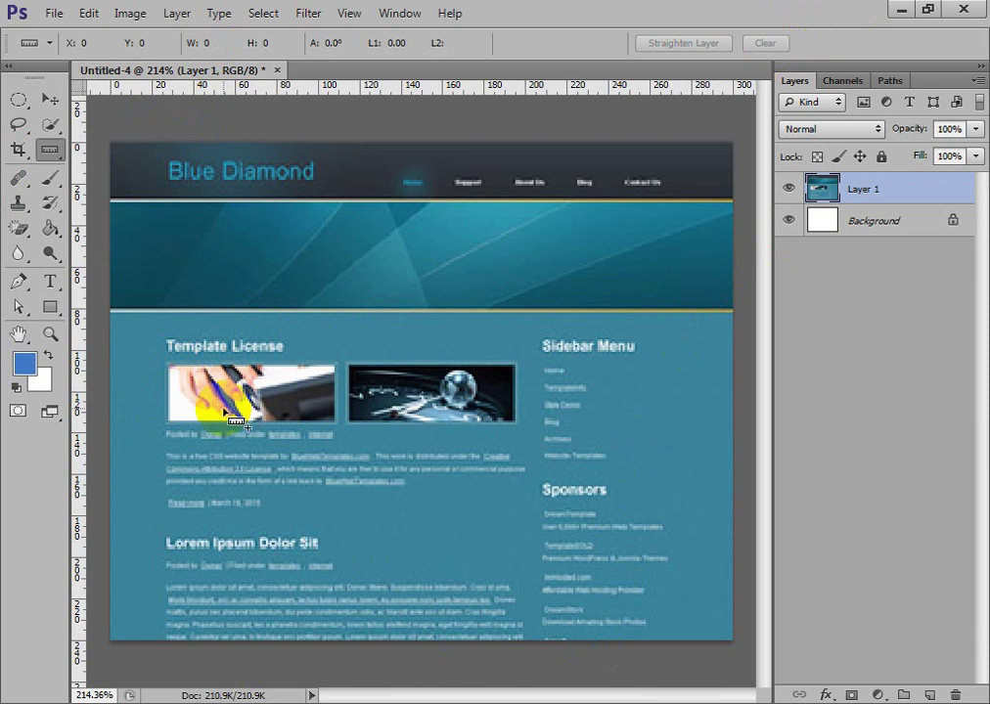
- Measure the width of the first picture under Template License, clear it, and measure the picture's height
drag(175, 399, 336, 410)
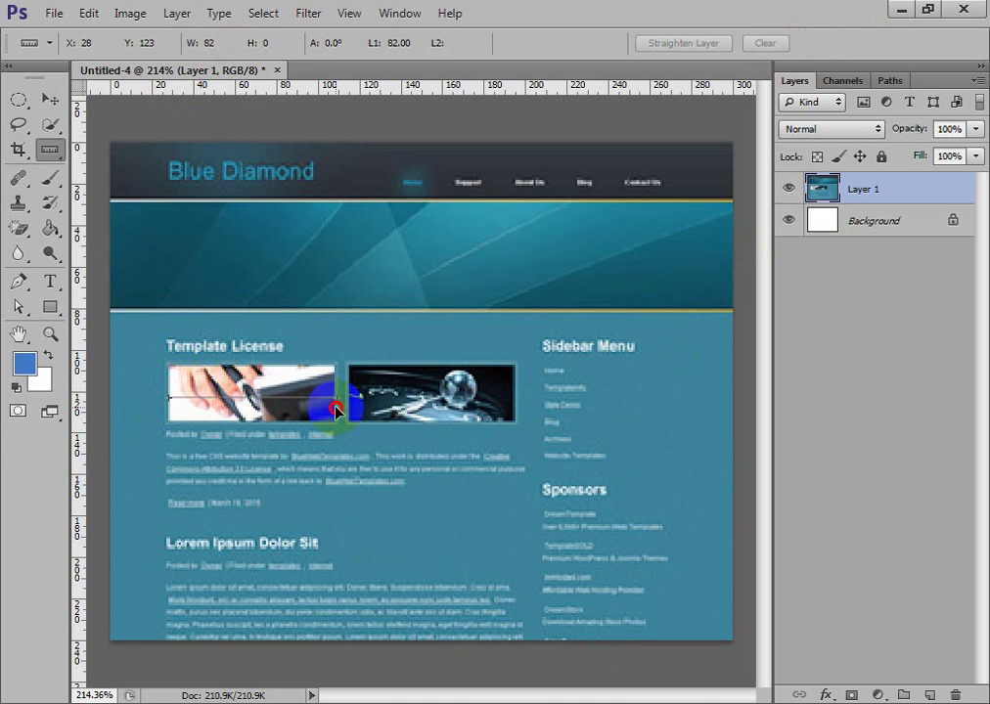
drag(336, 410, 333, 410)
click(765, 43)
drag(253, 368, 253, 421)
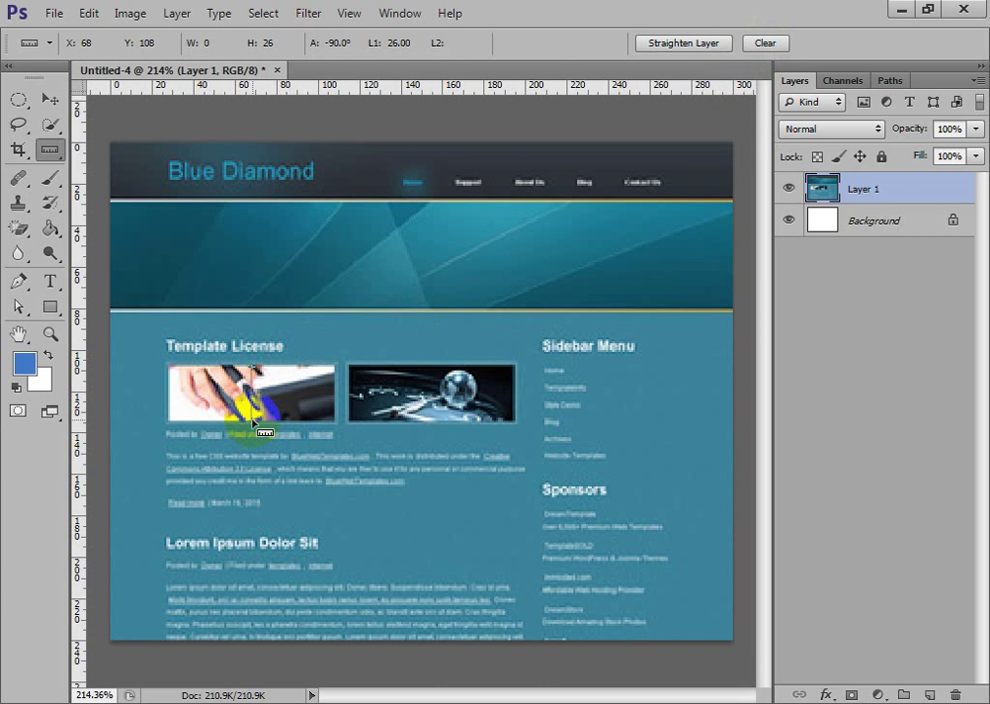
- Hide the rulers and measure the combined height of the header and banner from the template's upper edge
key(ctrl+Up)
key(ctrl+Up)
key(ctrl+Up)
key(ctrl+Up)
key(ctrl+Left)
key(ctrl+Left)
key(ctrl+Left)
key(ctrl+Left)
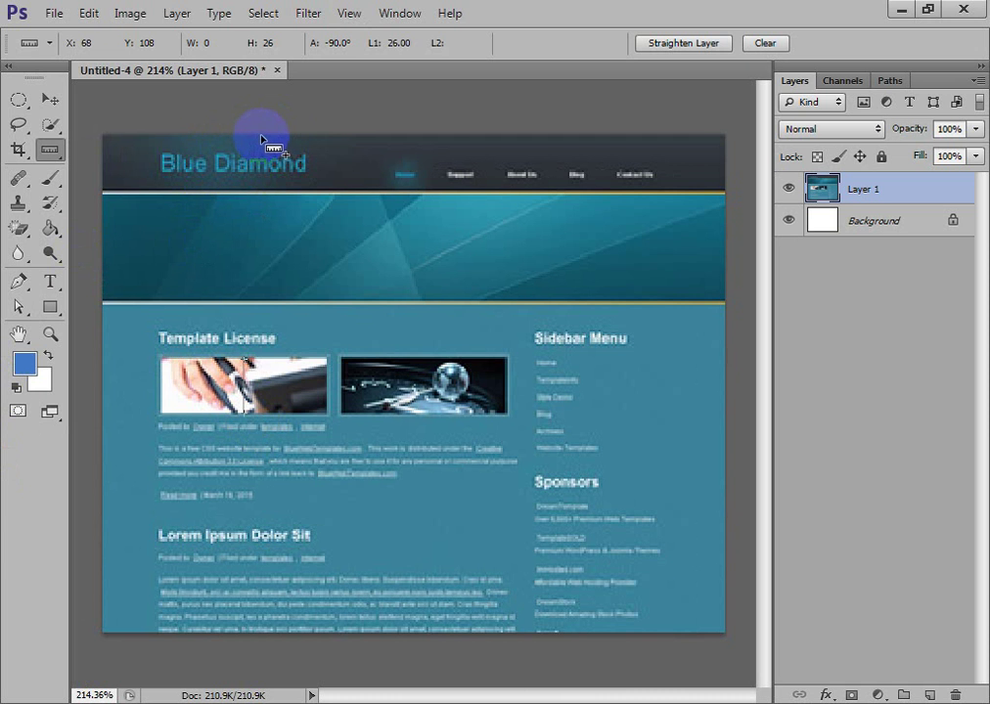
drag(256, 134, 265, 303)
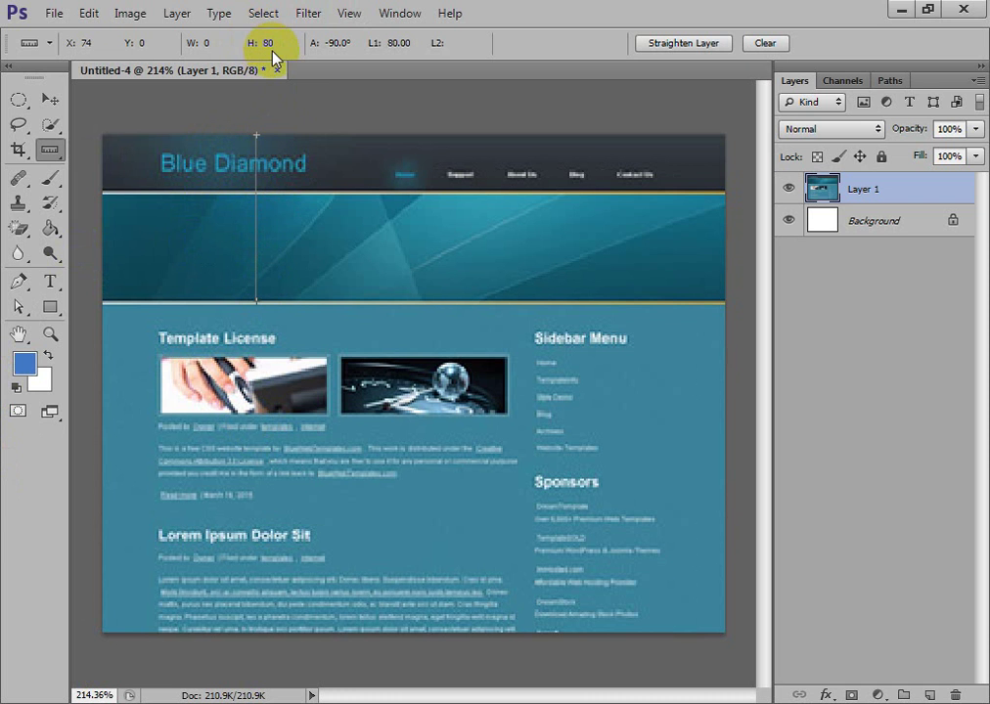